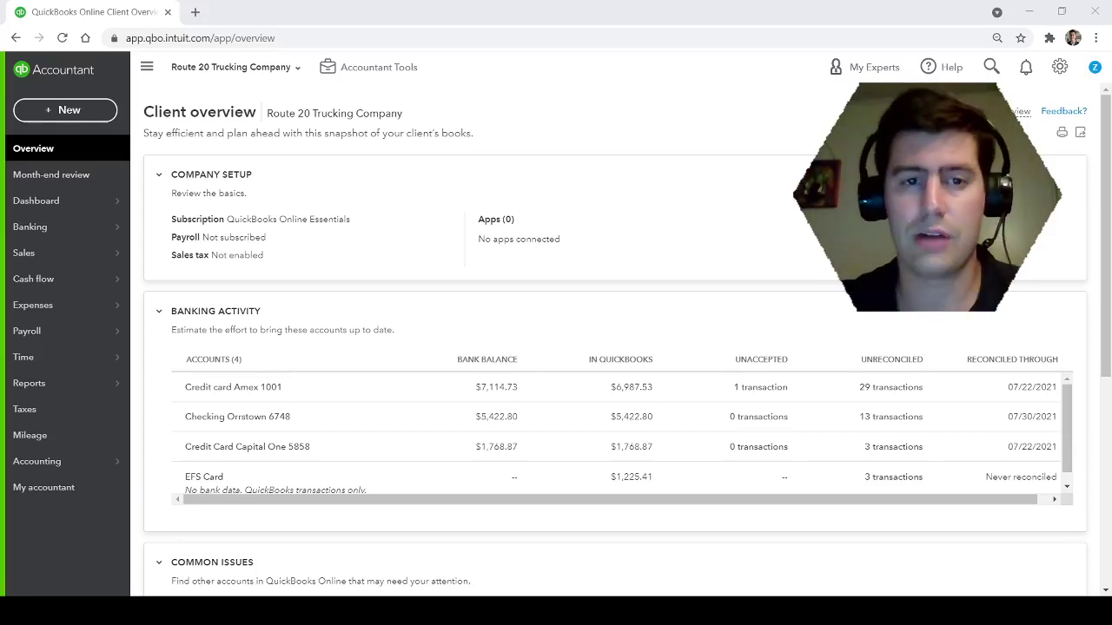
# - Create a new expense and choose CS (Dispatcher) as the payee
pyautogui.click(557, 194)
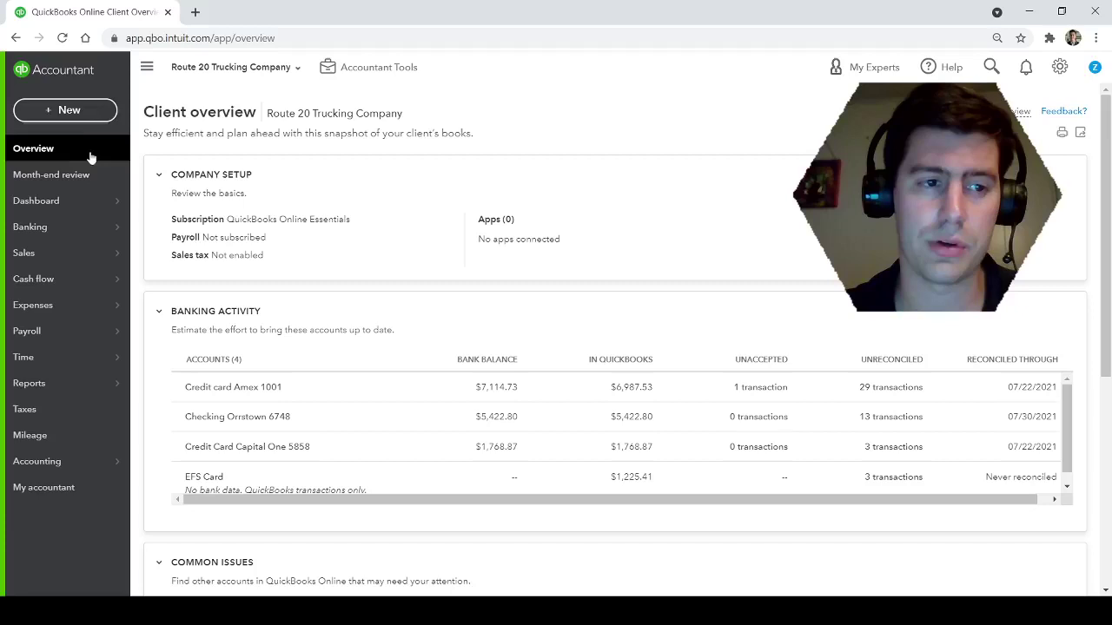
pyautogui.click(77, 110)
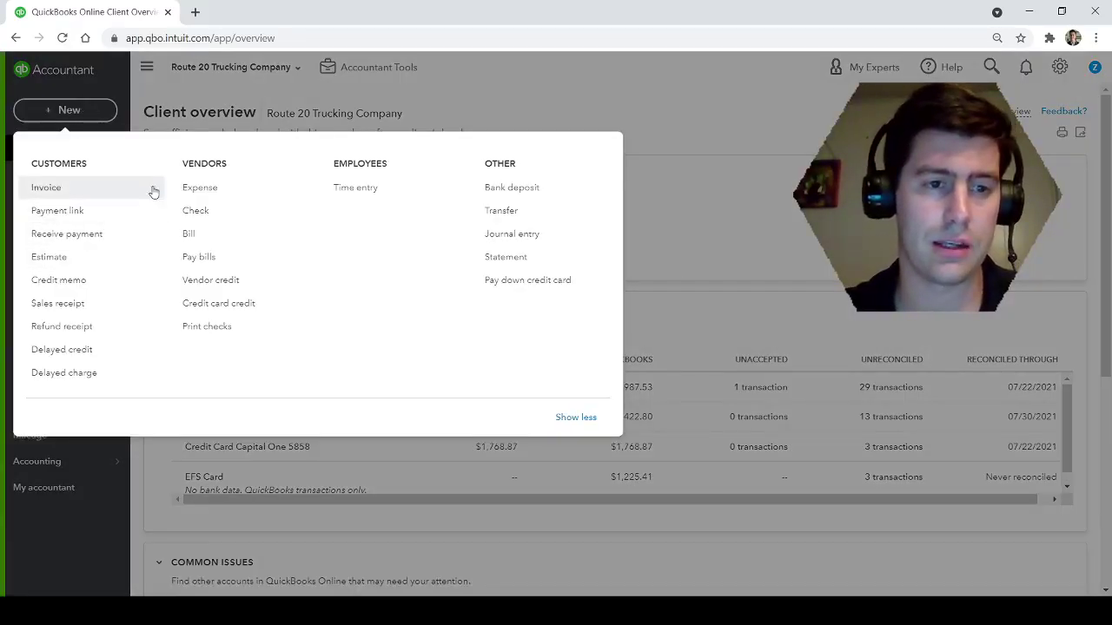
pyautogui.click(223, 192)
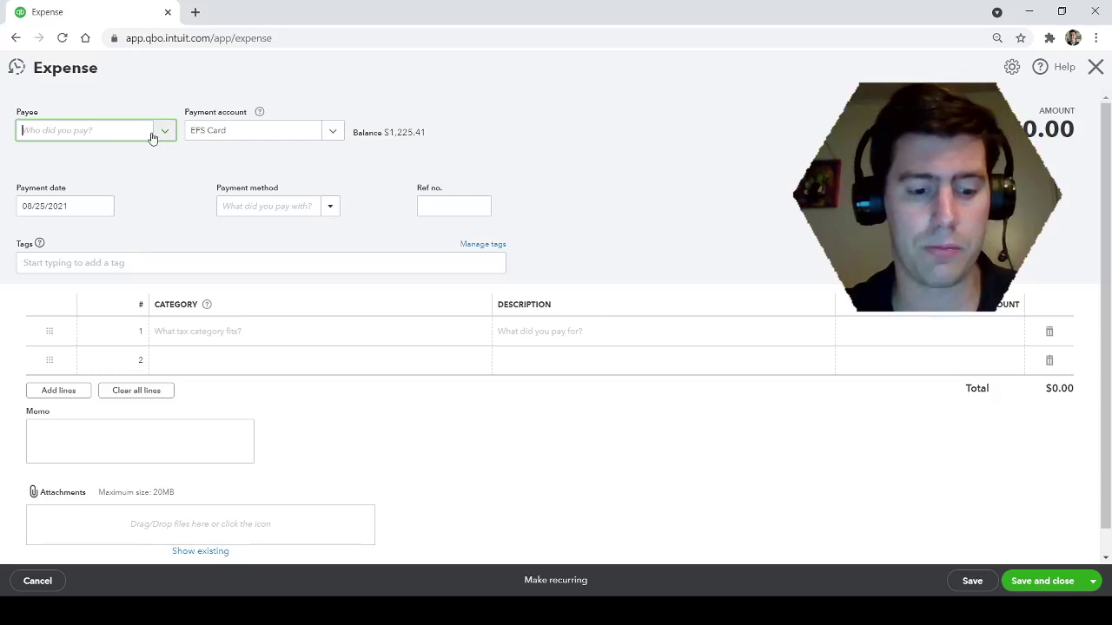
pyautogui.click(152, 138)
pyautogui.write('cs')
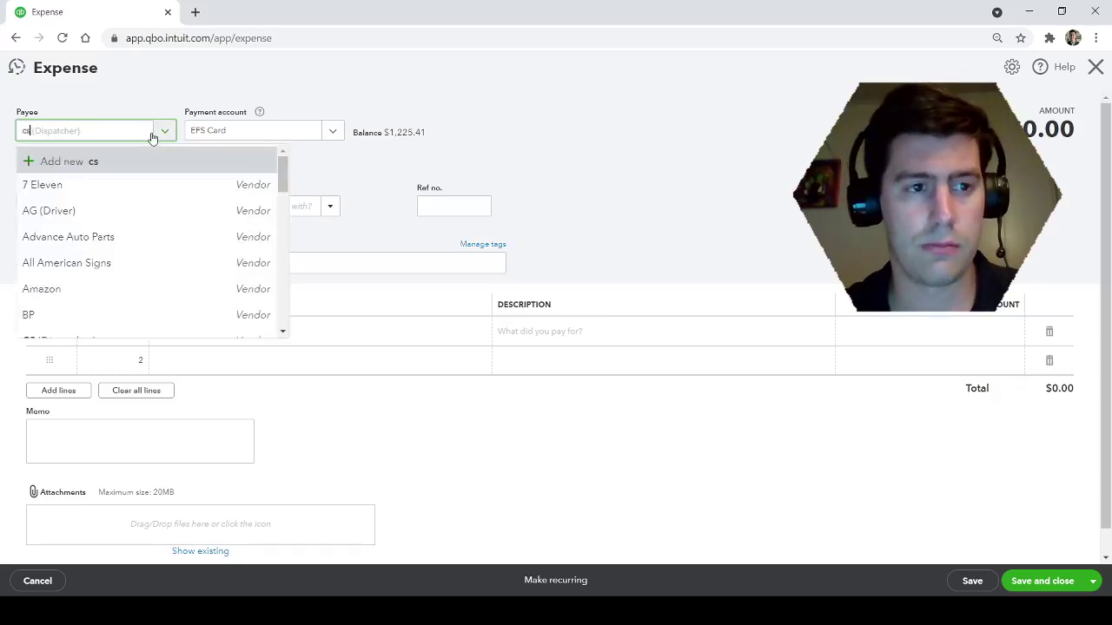
pyautogui.click(107, 184)
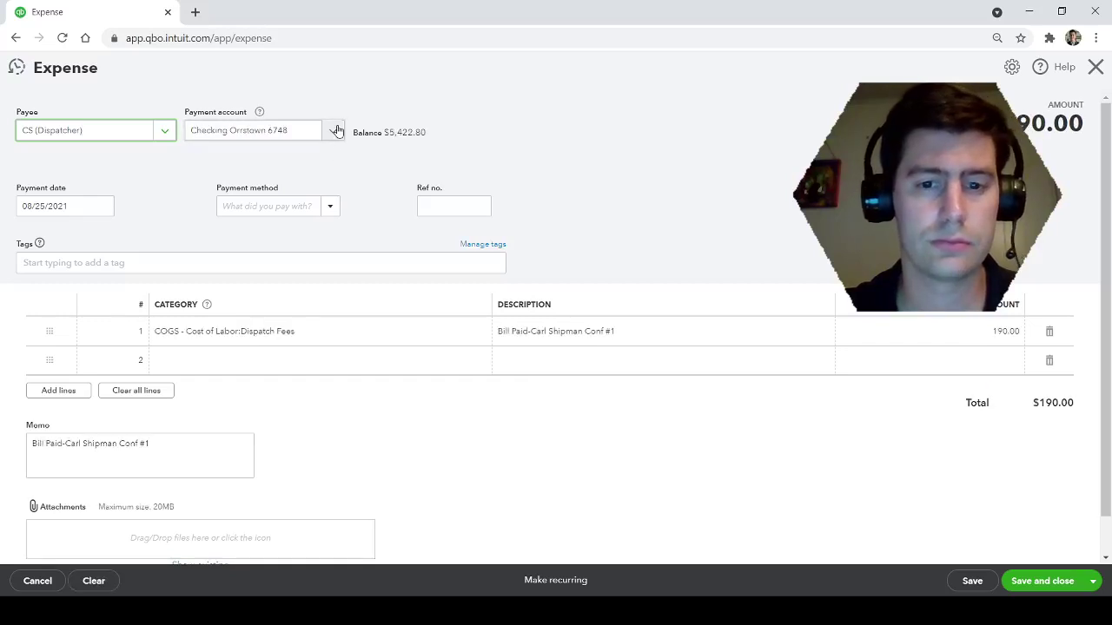
# - Clear the prefilled description on the first expense line and the prefilled memo
pyautogui.click(623, 331)
pyautogui.press('BackSpace')
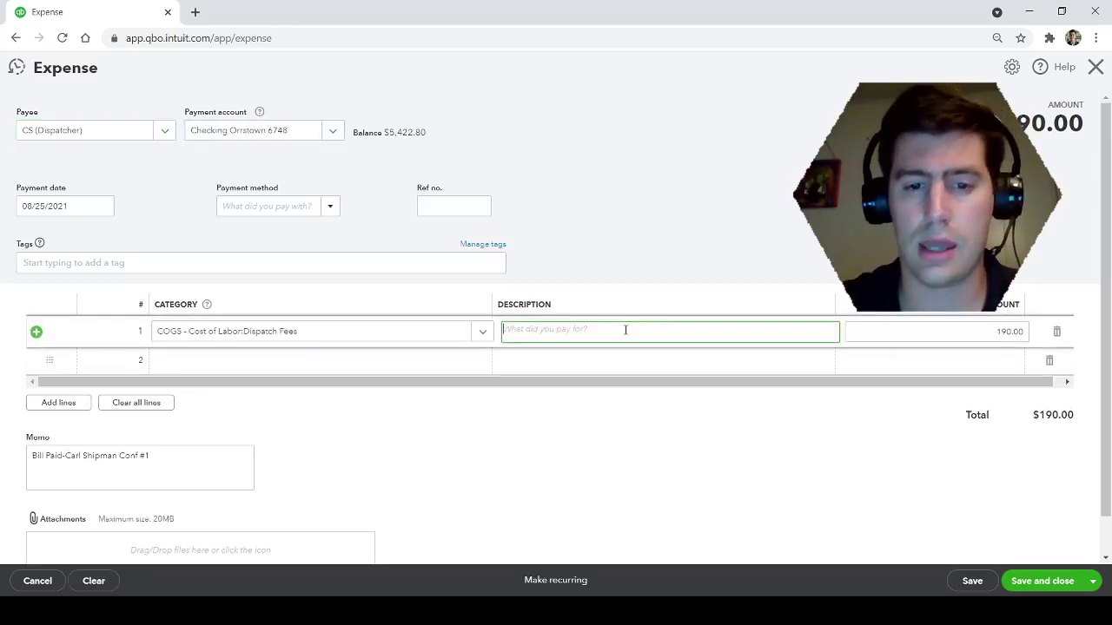
pyautogui.moveTo(249, 461); pyautogui.dragTo(3, 451)
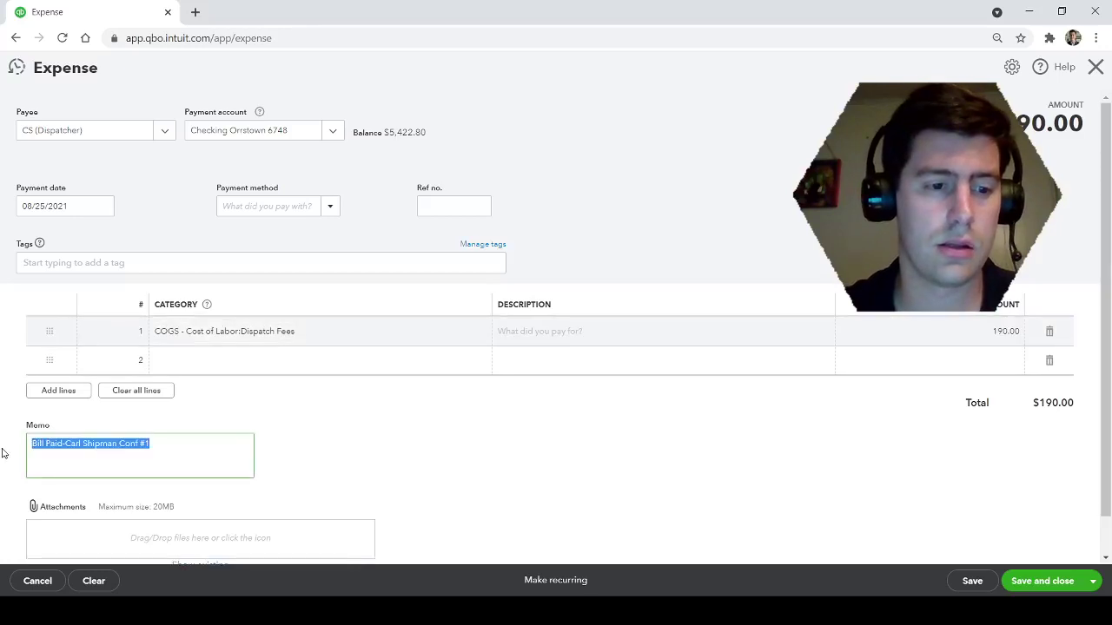
pyautogui.press('BackSpace')
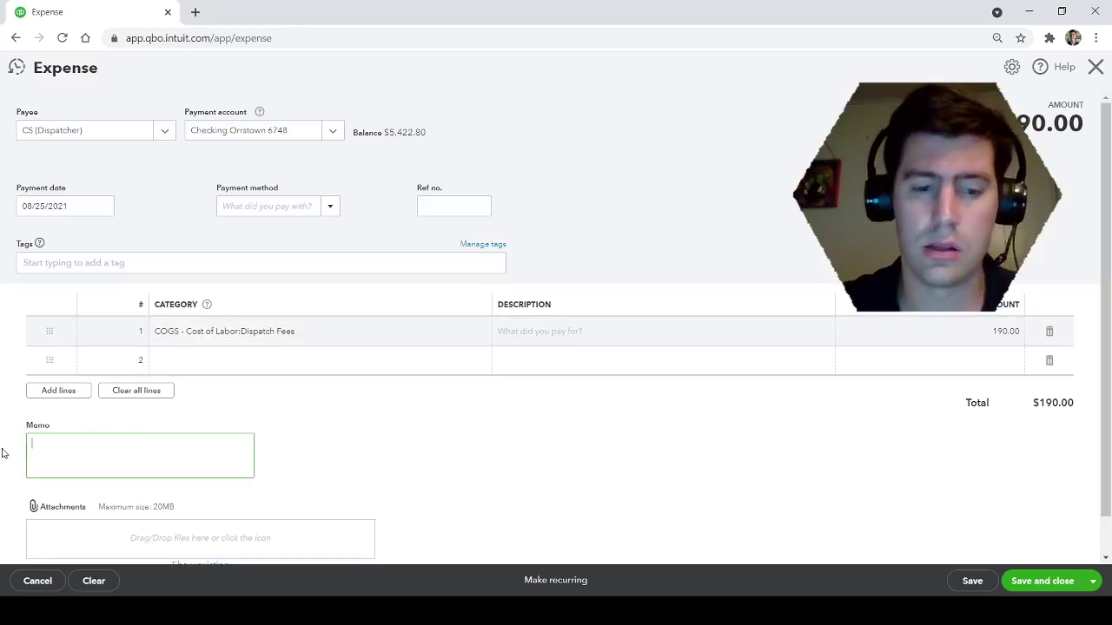
# - Pay the expense from the Orrstown checking account and set the payment date to 08/27/2021
pyautogui.click(333, 131)
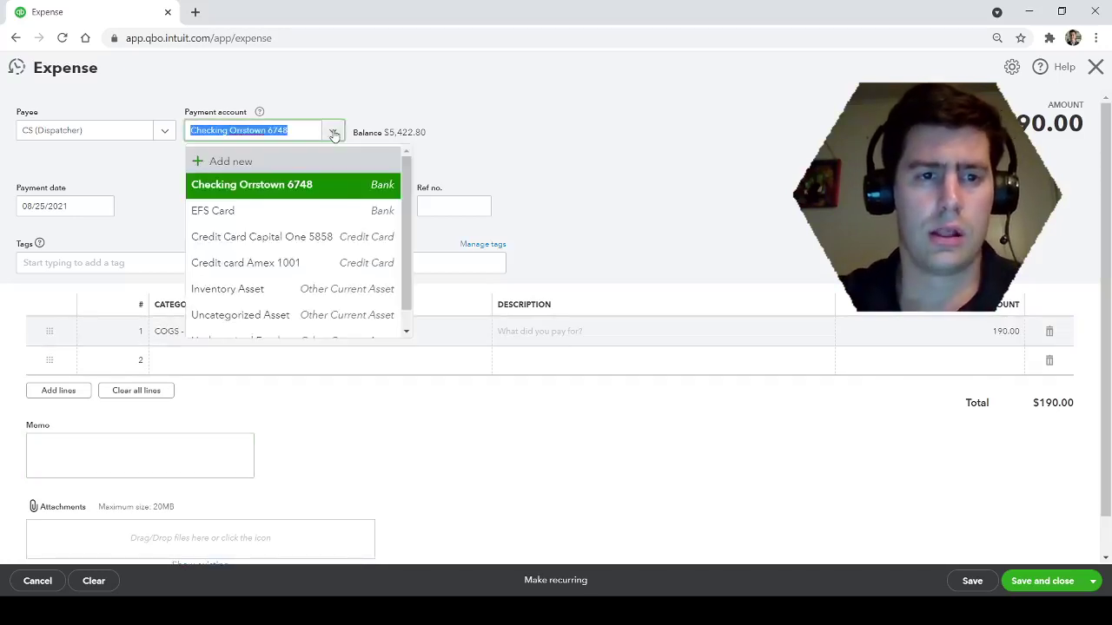
pyautogui.click(335, 190)
pyautogui.click(171, 219)
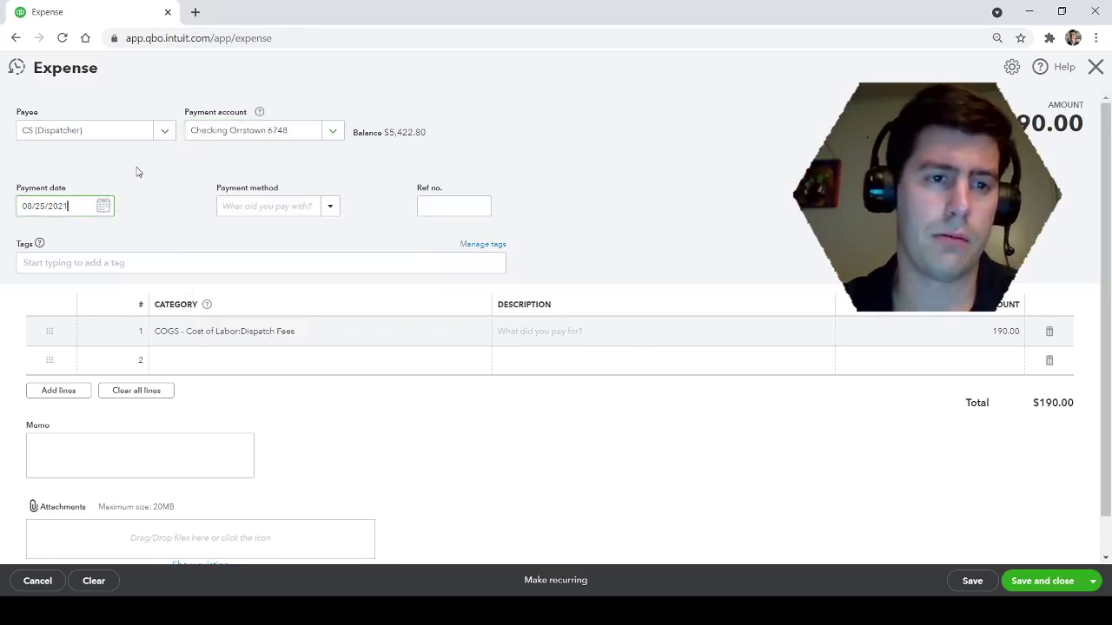
pyautogui.click(80, 205)
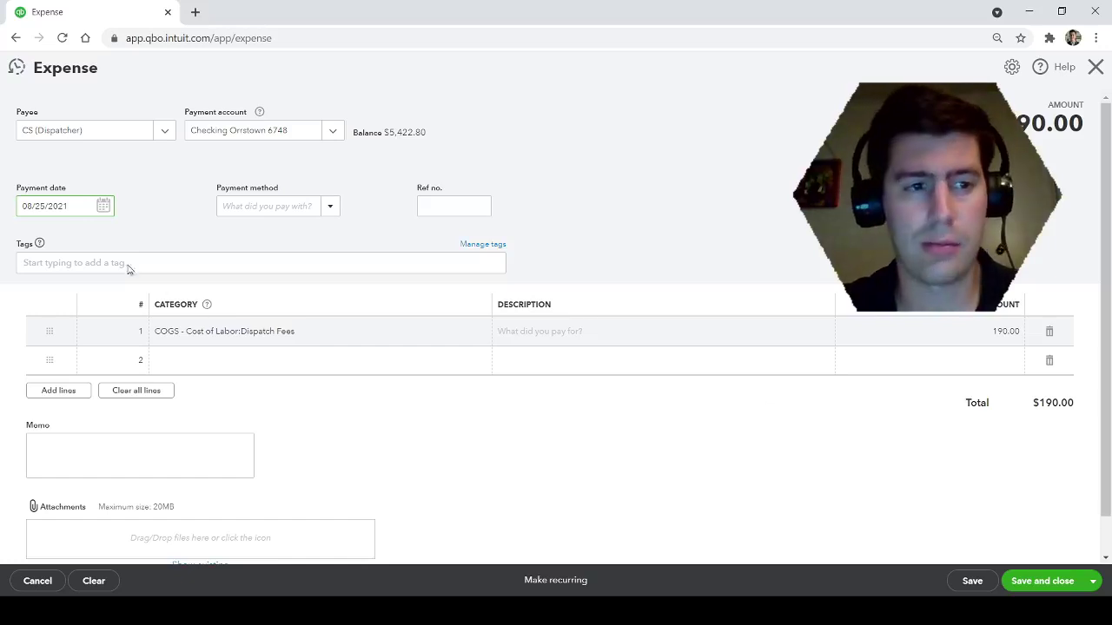
pyautogui.click(104, 206)
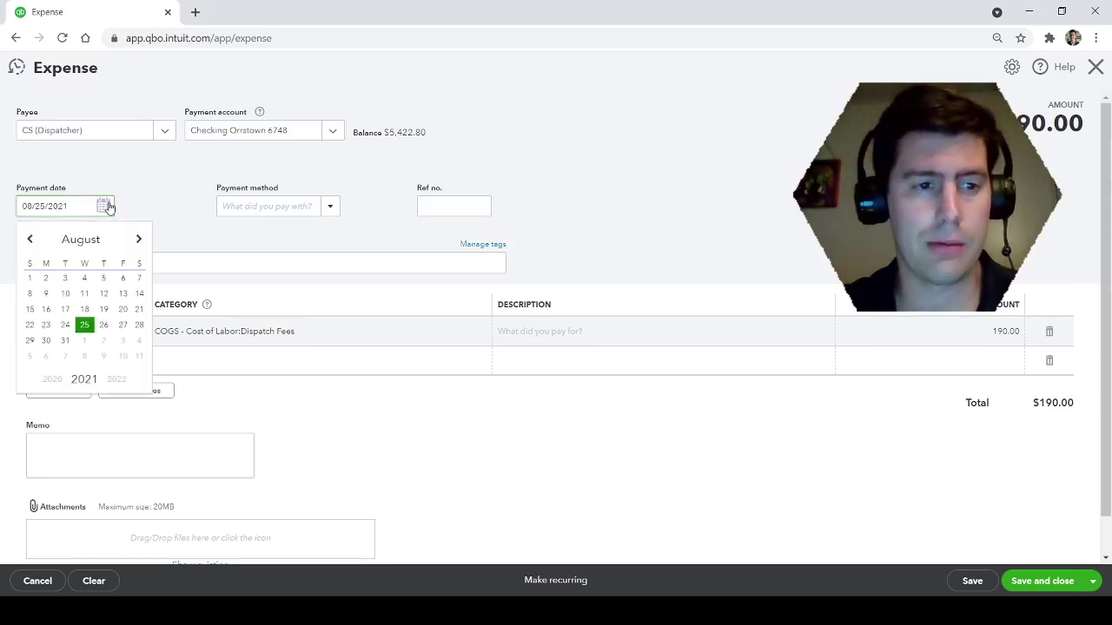
pyautogui.click(123, 325)
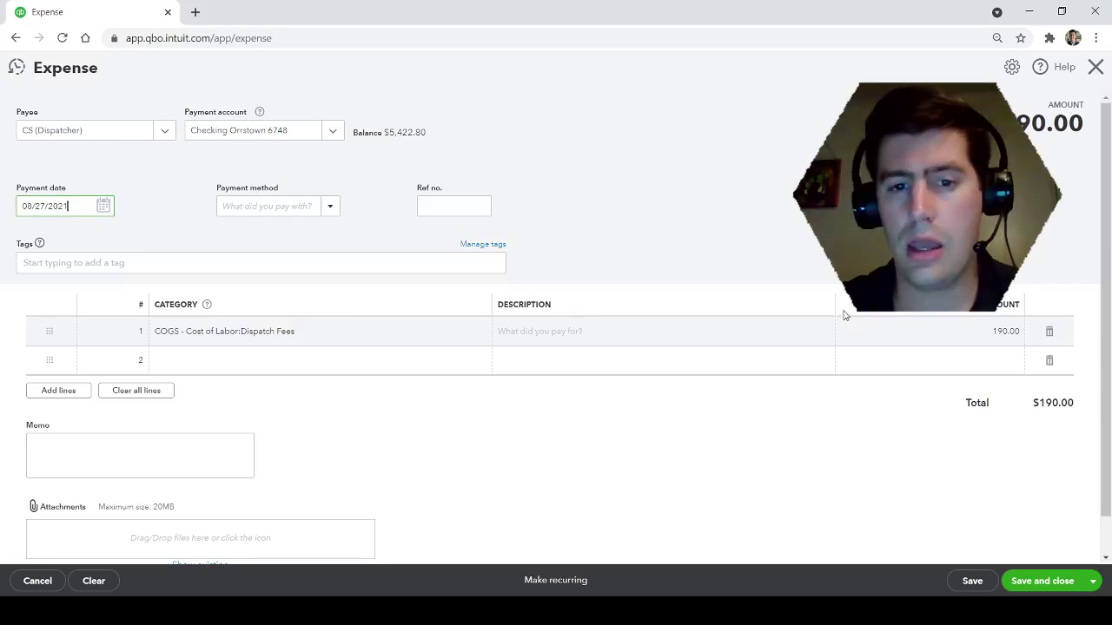
# - Choose Dispatch Fees under COGS - Cost of Labor as the category of the first expense line
pyautogui.click(326, 333)
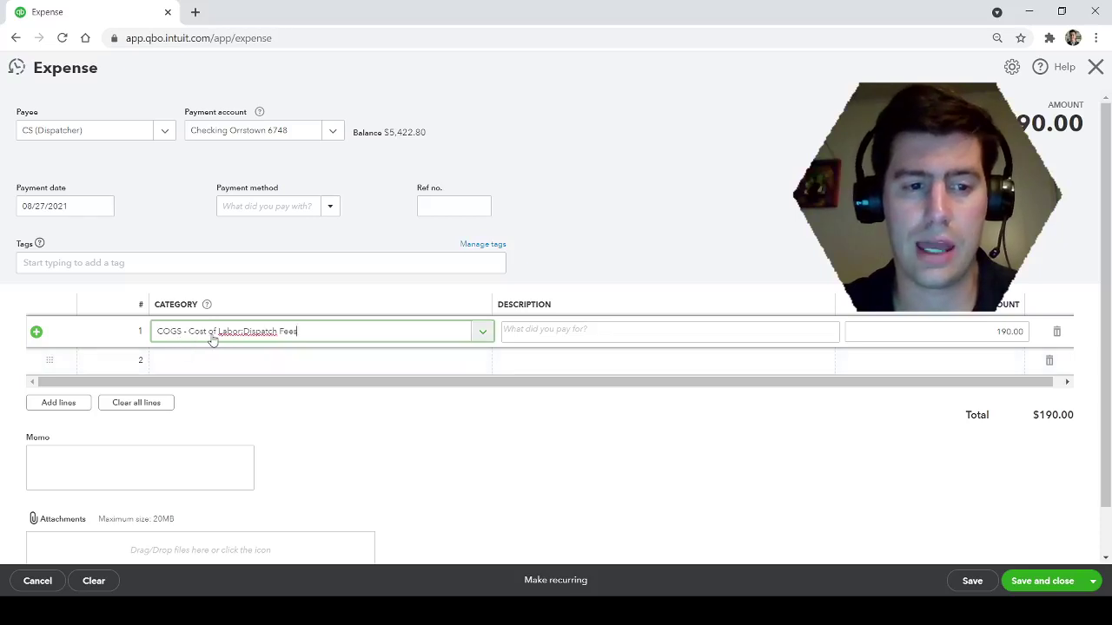
pyautogui.click(486, 337)
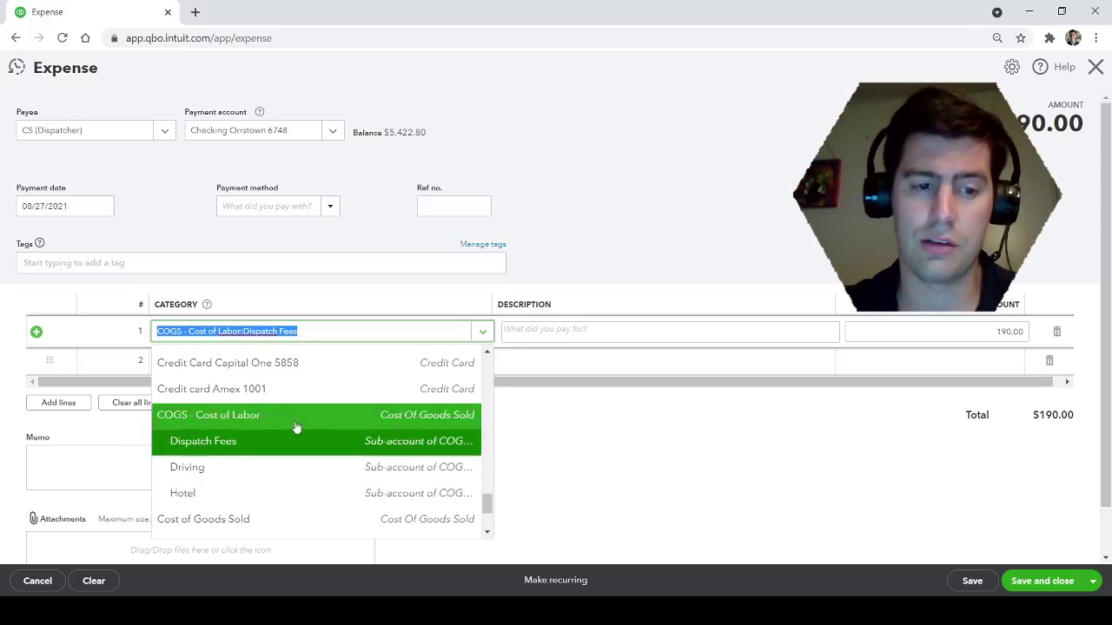
pyautogui.click(488, 532)
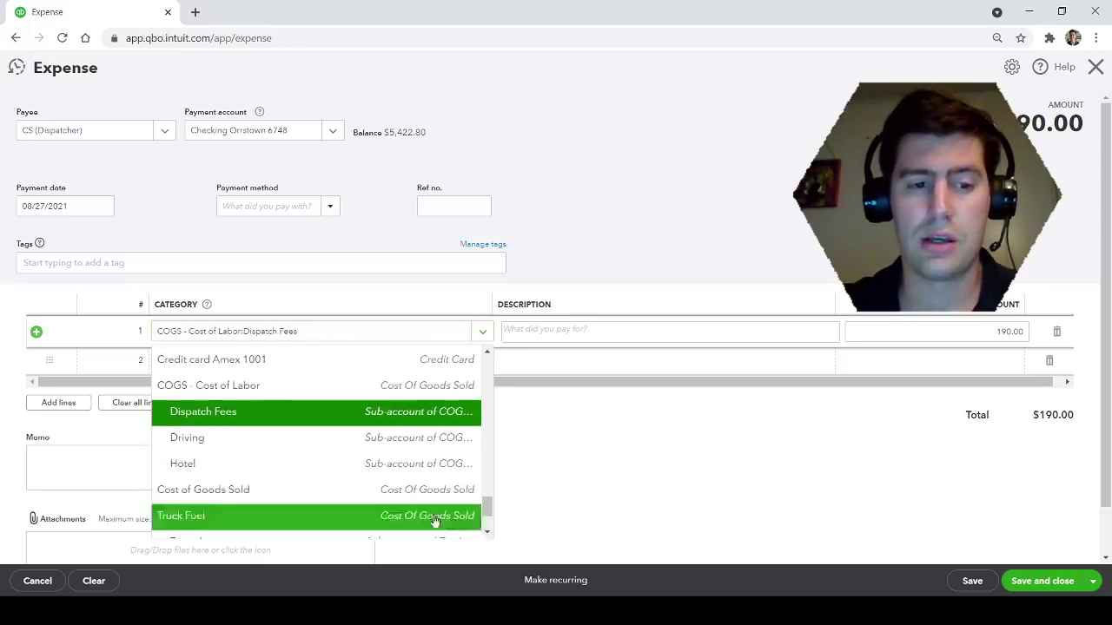
pyautogui.click(268, 418)
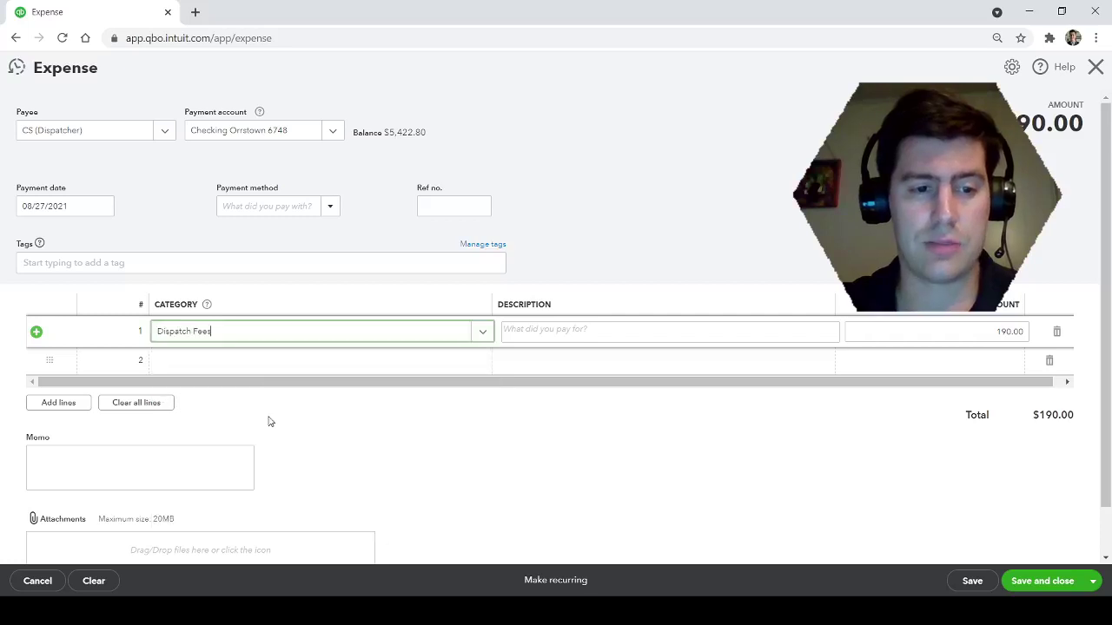
pyautogui.click(494, 434)
# - Describe the dispatch fee line as 8/16 - 8/20 and set its amount to 55.00
pyautogui.click(596, 331)
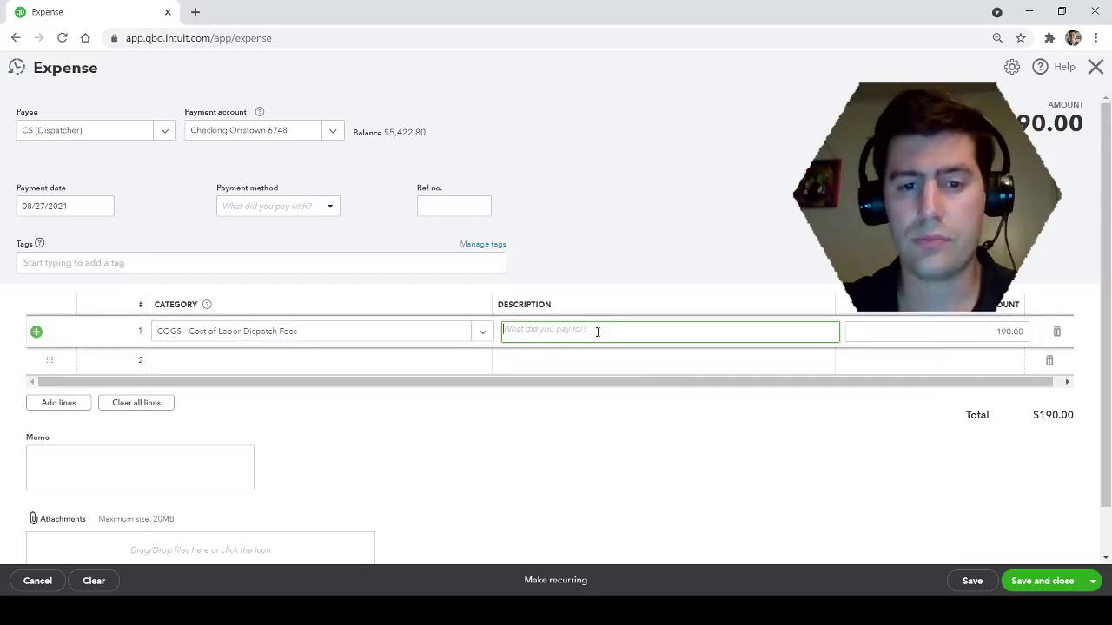
pyautogui.hotkey('alt', 'Tab')
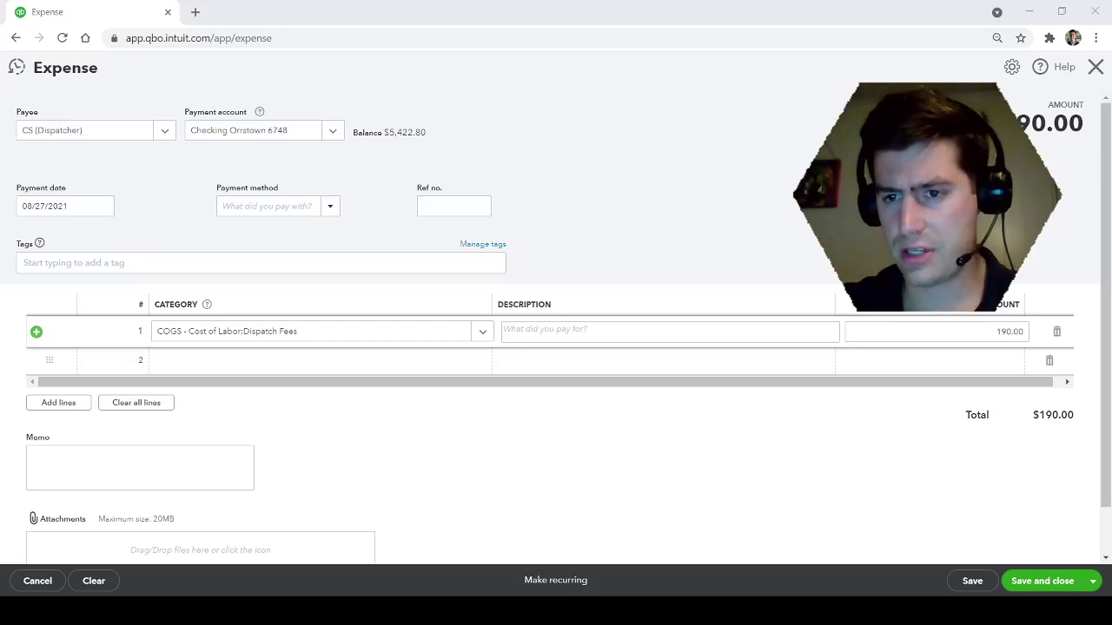
pyautogui.click(585, 329)
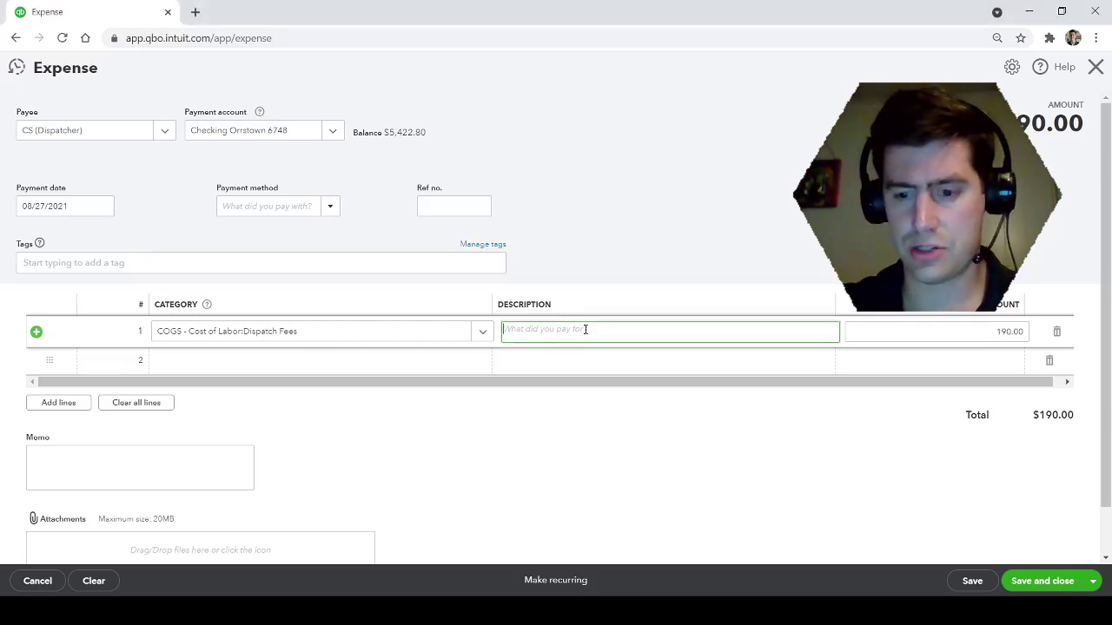
pyautogui.write('8/16 - 8/20')
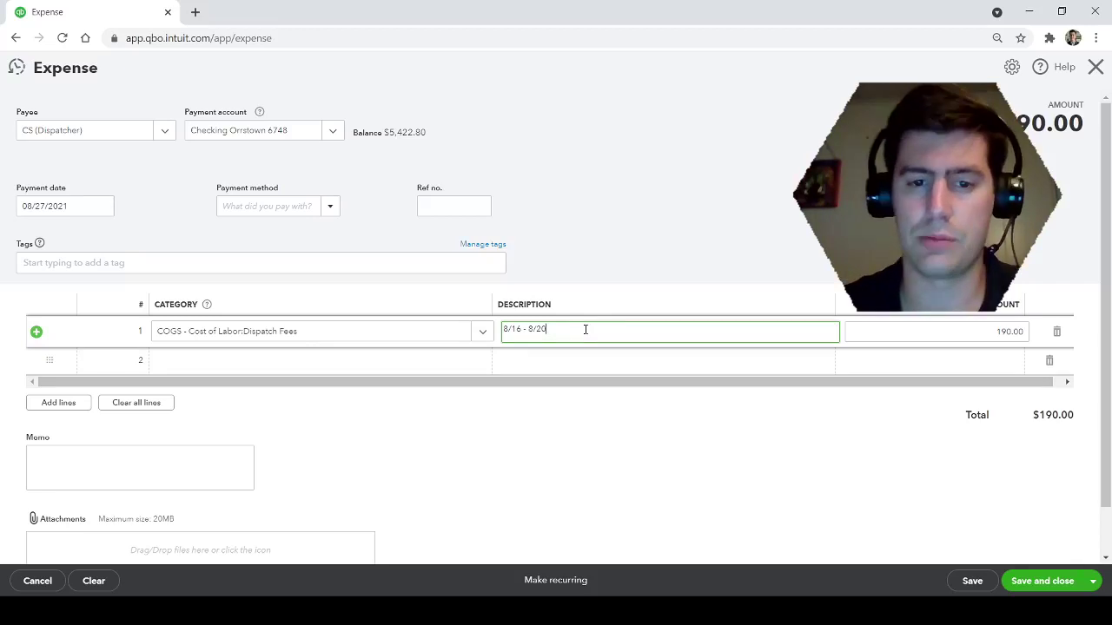
pyautogui.press('Tab')
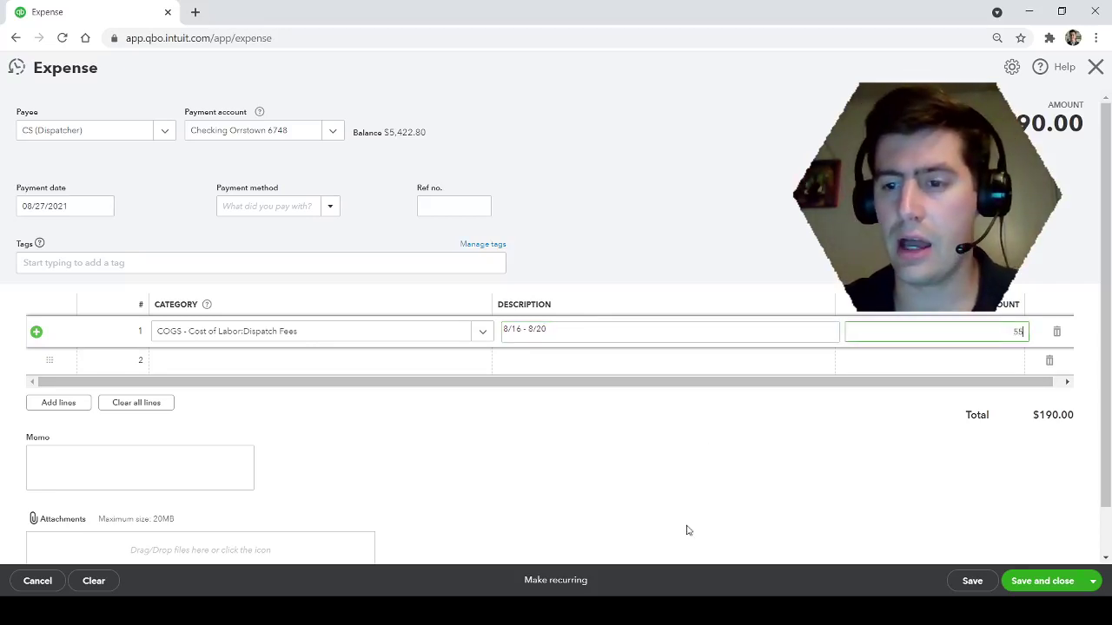
pyautogui.click(647, 471)
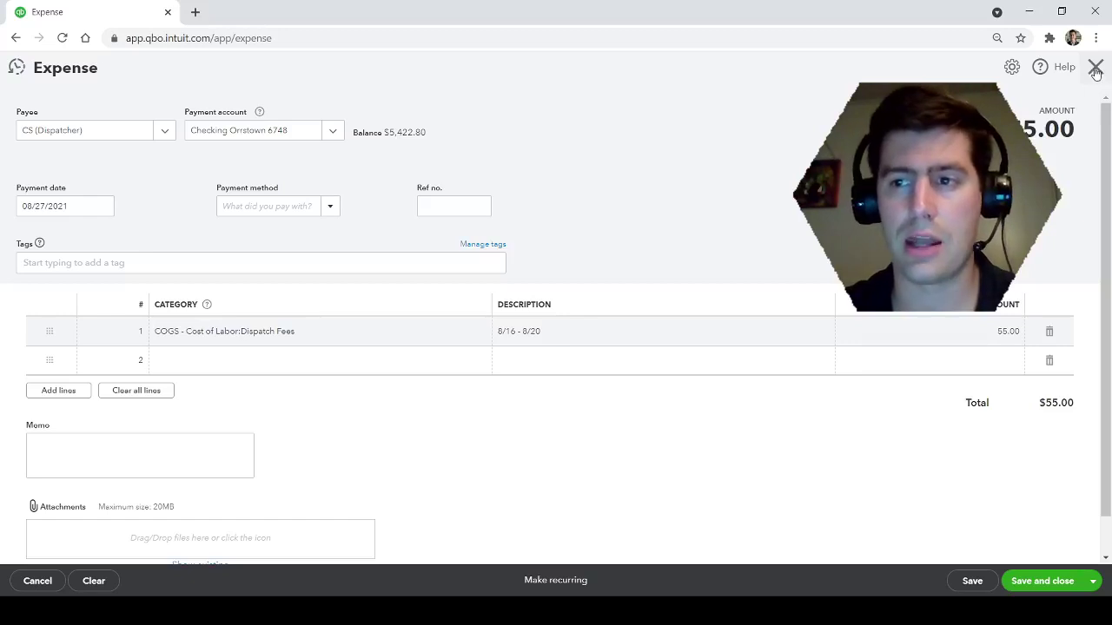
# - Leave the expense form without saving the entry
pyautogui.click(1096, 68)
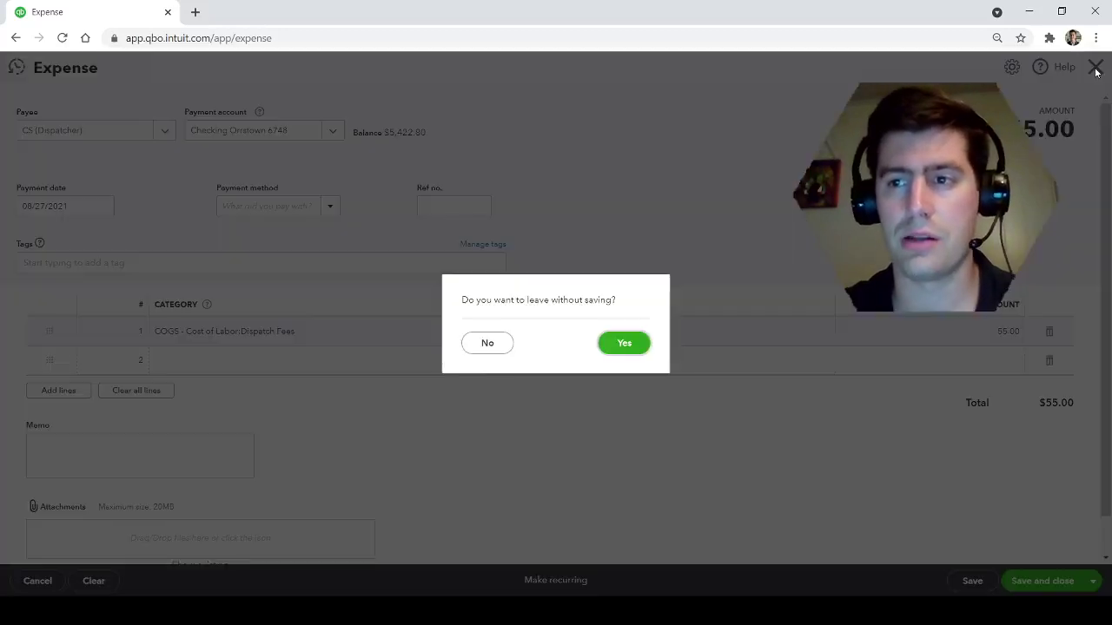
pyautogui.click(620, 350)
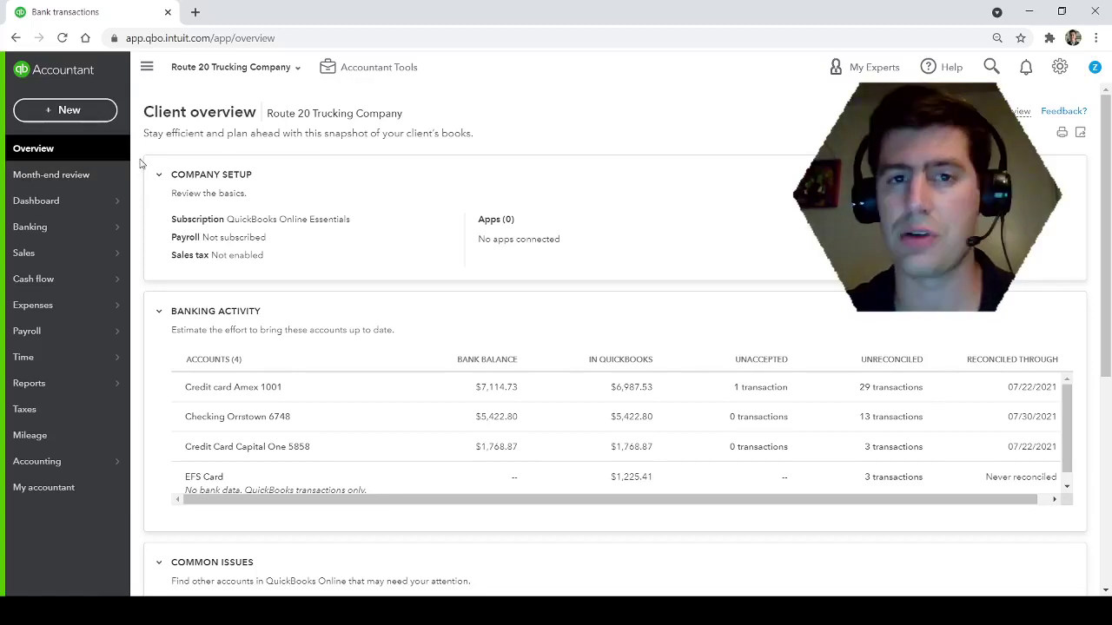
# - Create a new bill for the vendor CS (Dispatcher) with Net 15 terms
pyautogui.click(76, 110)
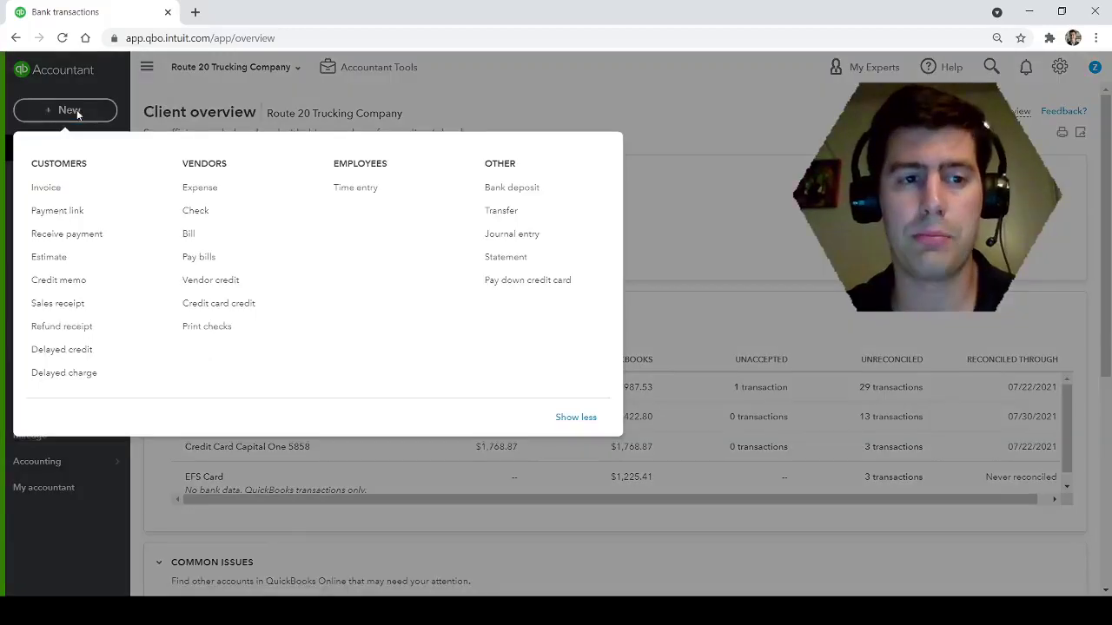
pyautogui.click(203, 238)
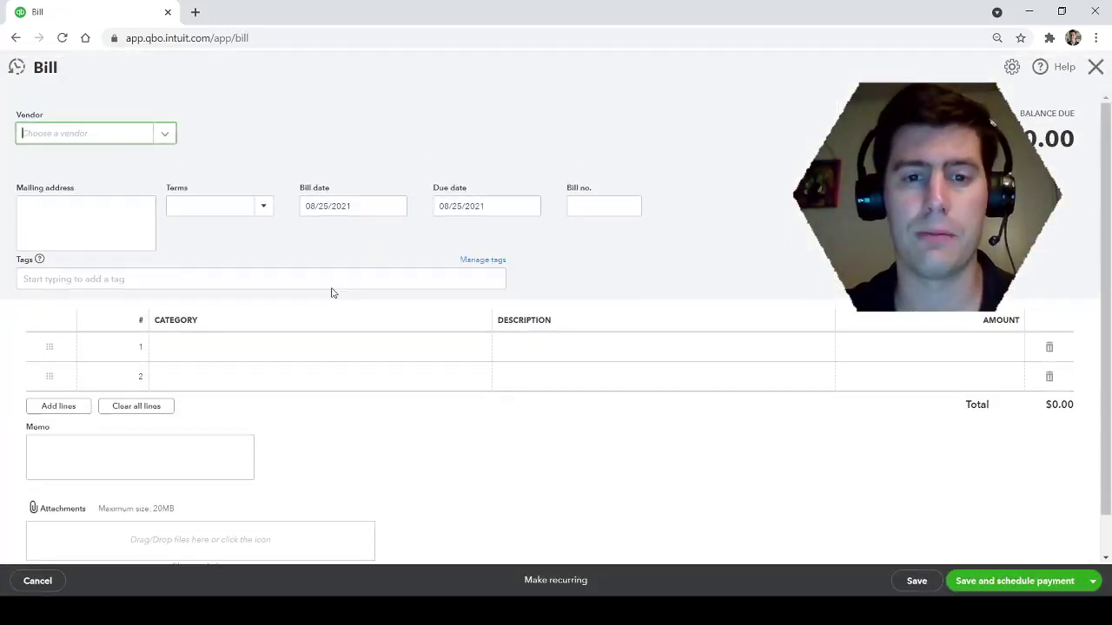
pyautogui.click(165, 136)
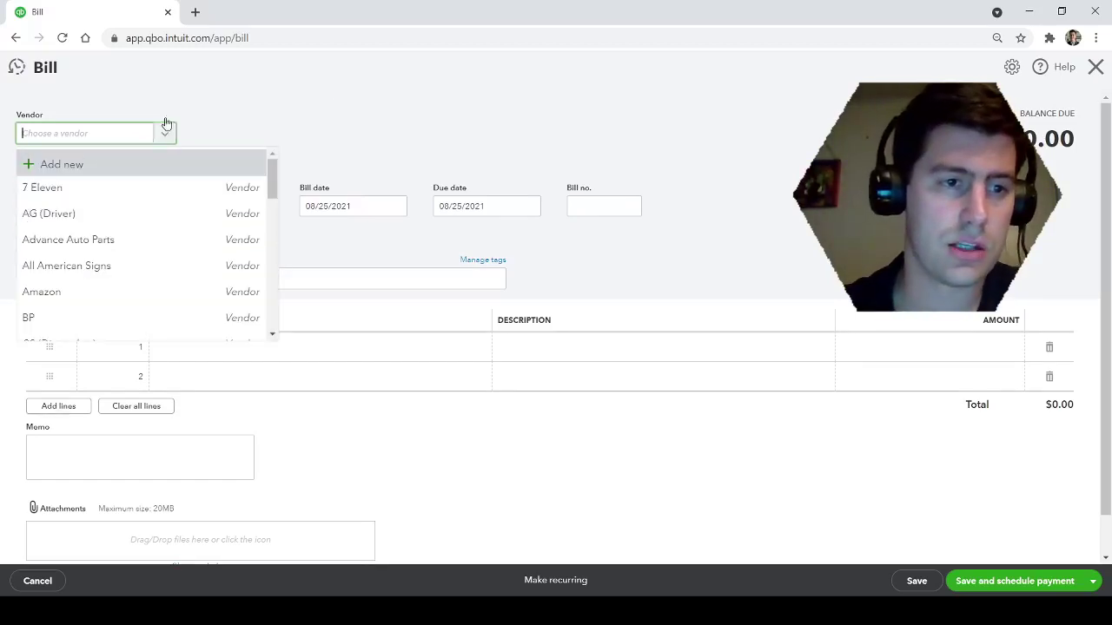
pyautogui.write('cs')
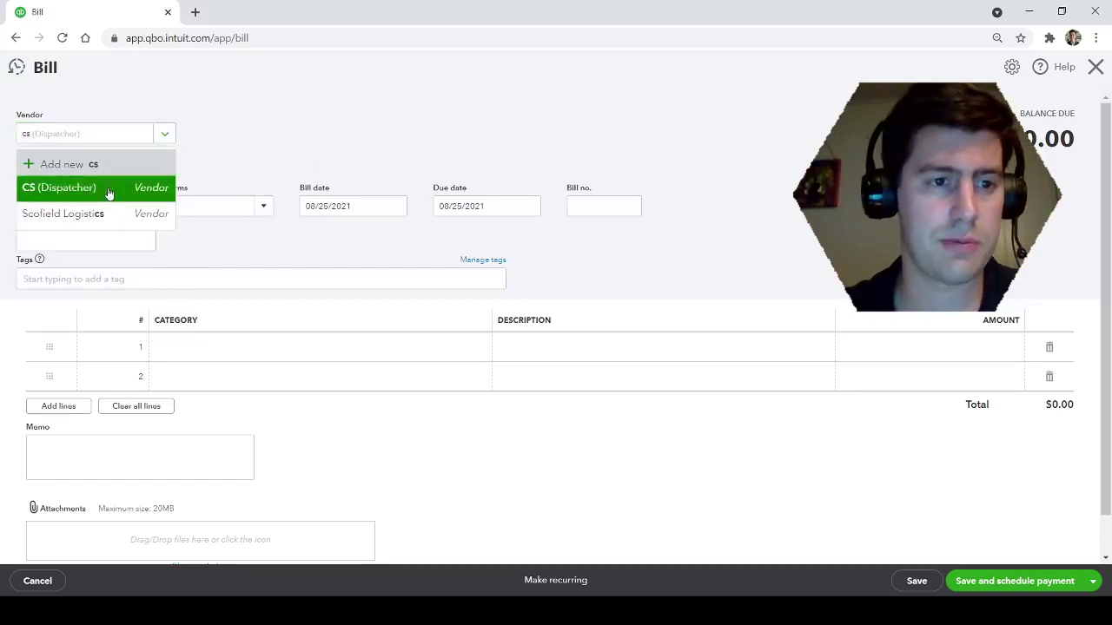
pyautogui.click(109, 186)
pyautogui.click(262, 209)
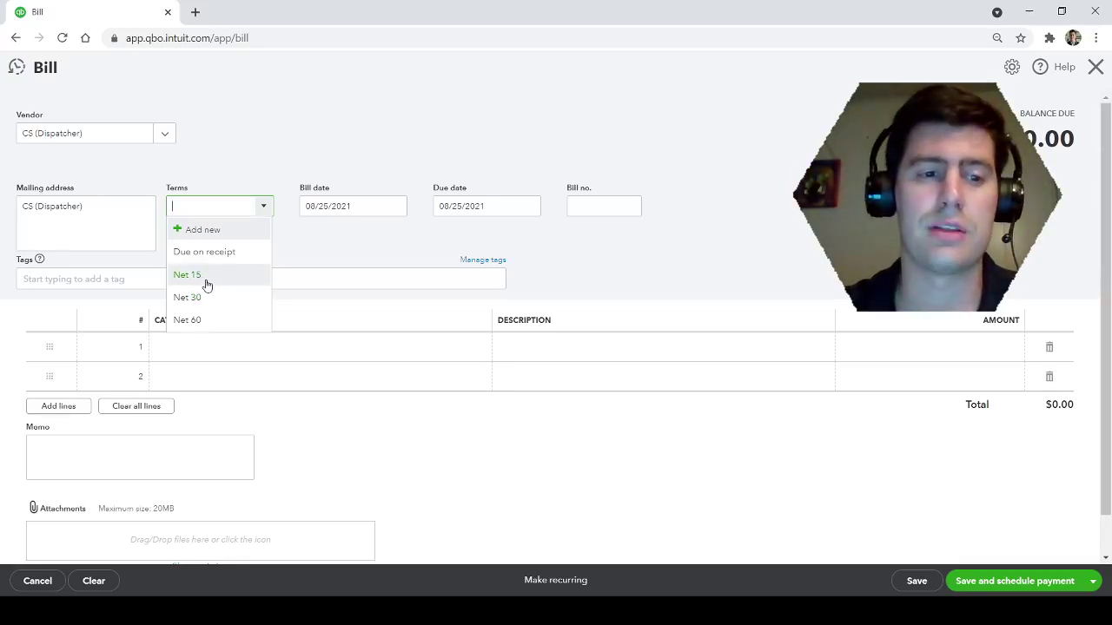
pyautogui.click(209, 283)
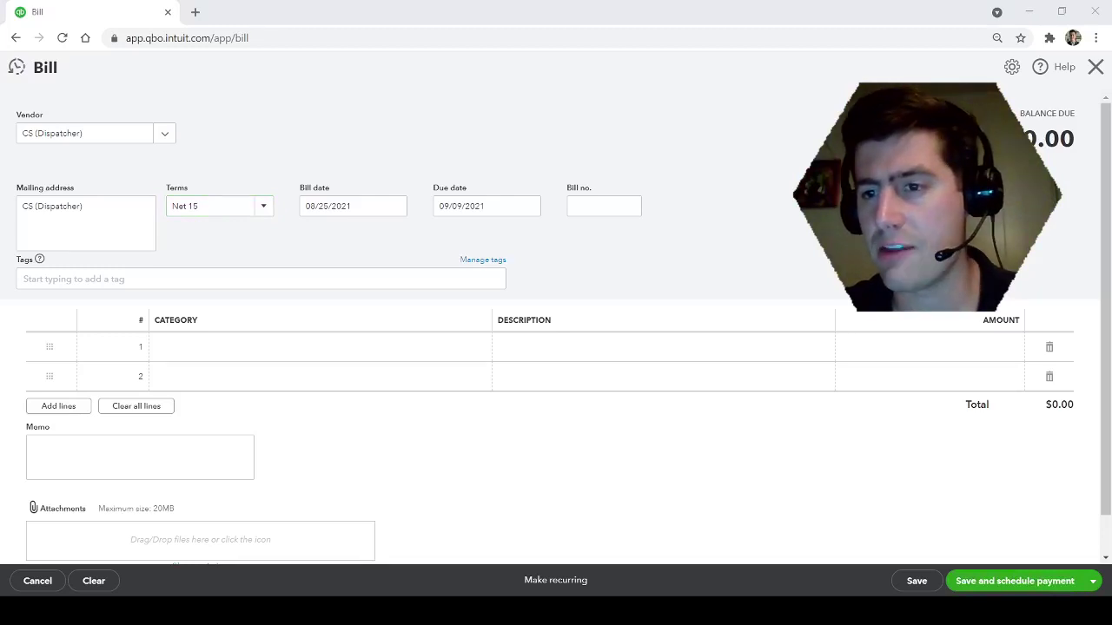
# - Set the bill date to 08/21/2021 and the due date to 08/27/2021
pyautogui.click(398, 206)
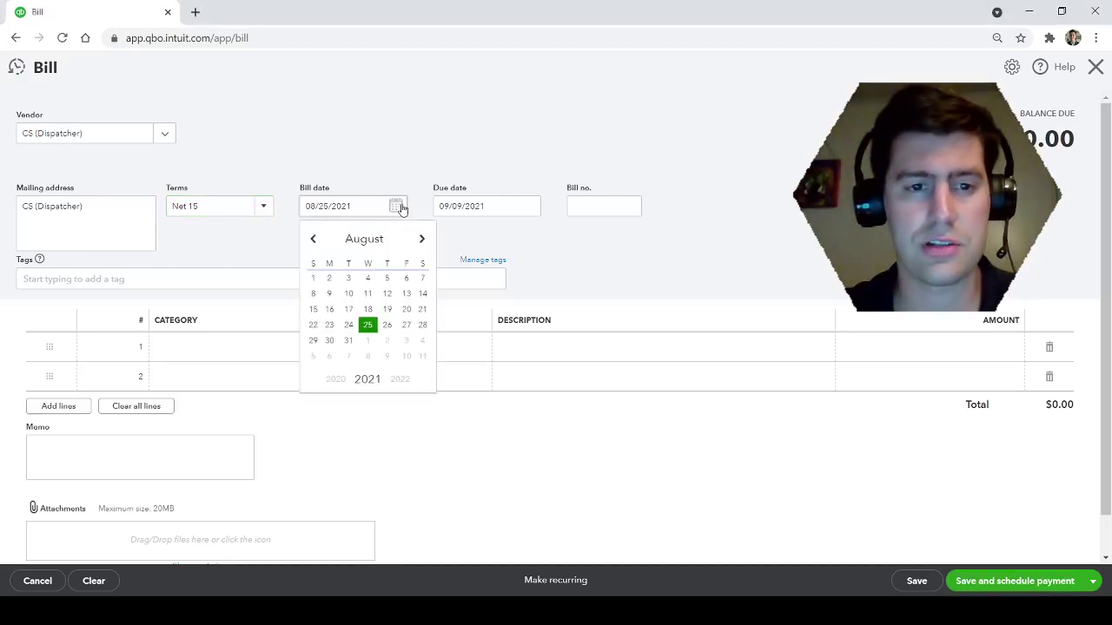
pyautogui.click(422, 309)
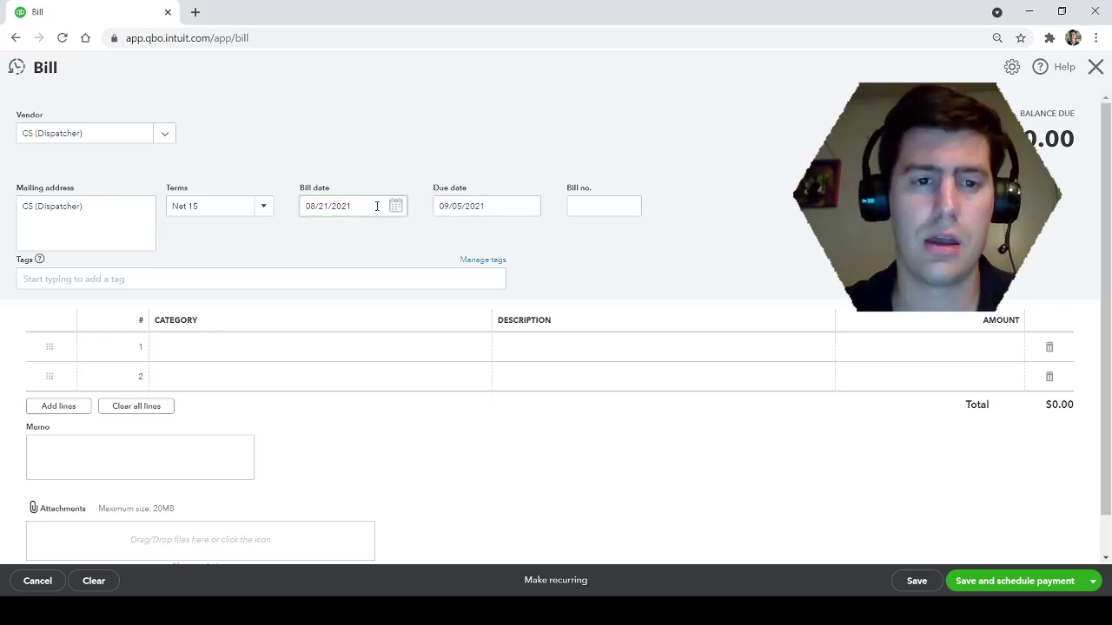
pyautogui.click(532, 209)
pyautogui.click(444, 240)
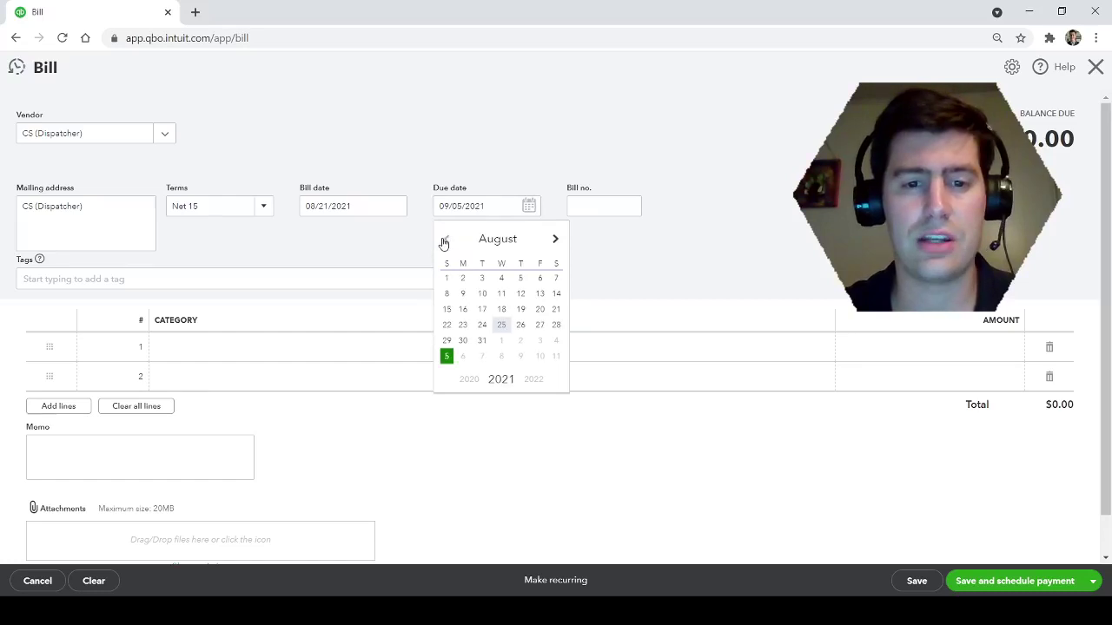
pyautogui.click(540, 327)
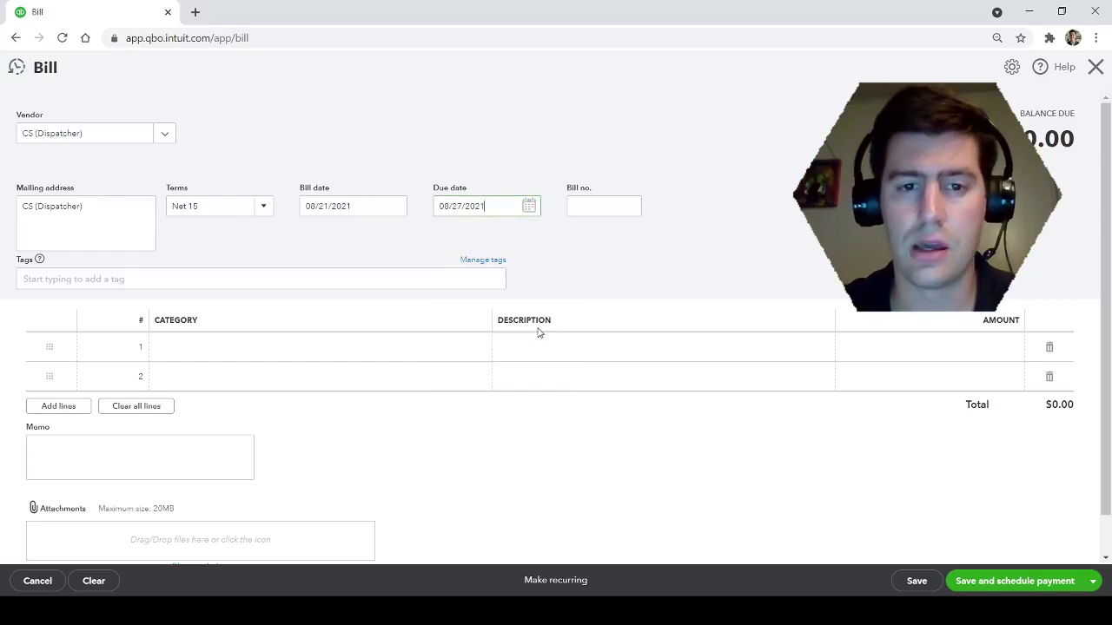
pyautogui.click(598, 206)
pyautogui.moveTo(594, 188); pyautogui.dragTo(569, 190)
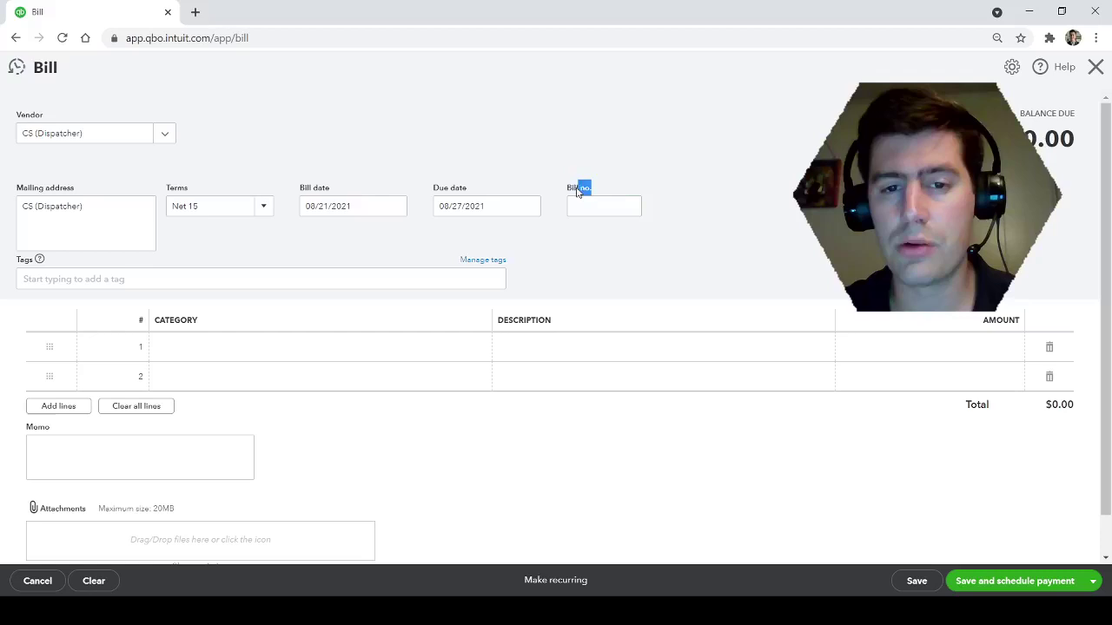
pyautogui.click(569, 190)
pyautogui.click(589, 209)
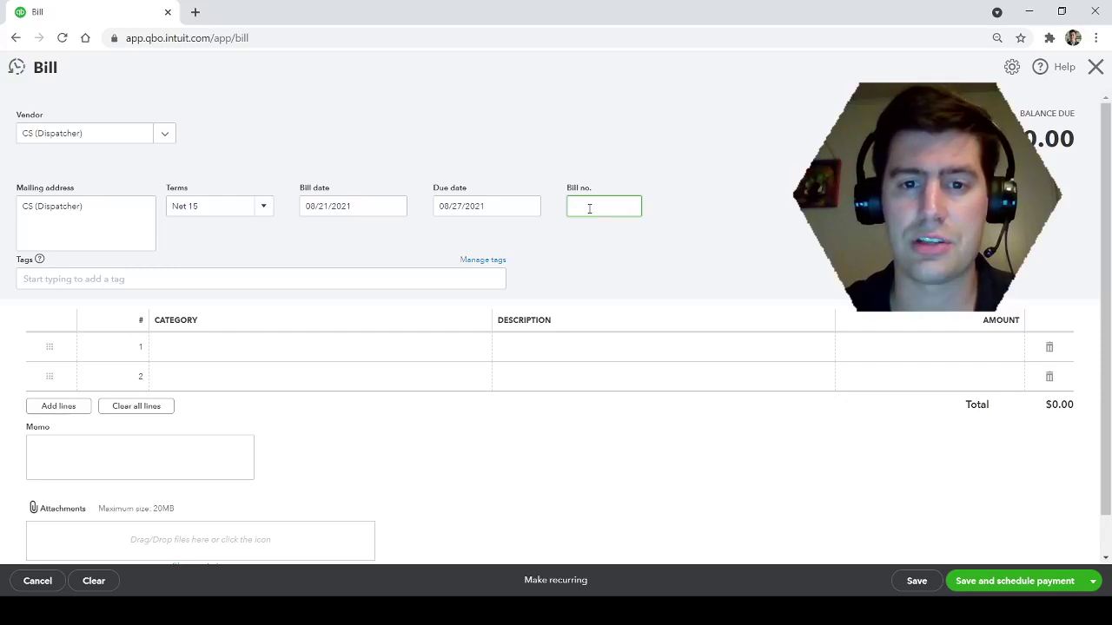
pyautogui.moveTo(569, 186); pyautogui.dragTo(596, 188)
pyautogui.click(595, 190)
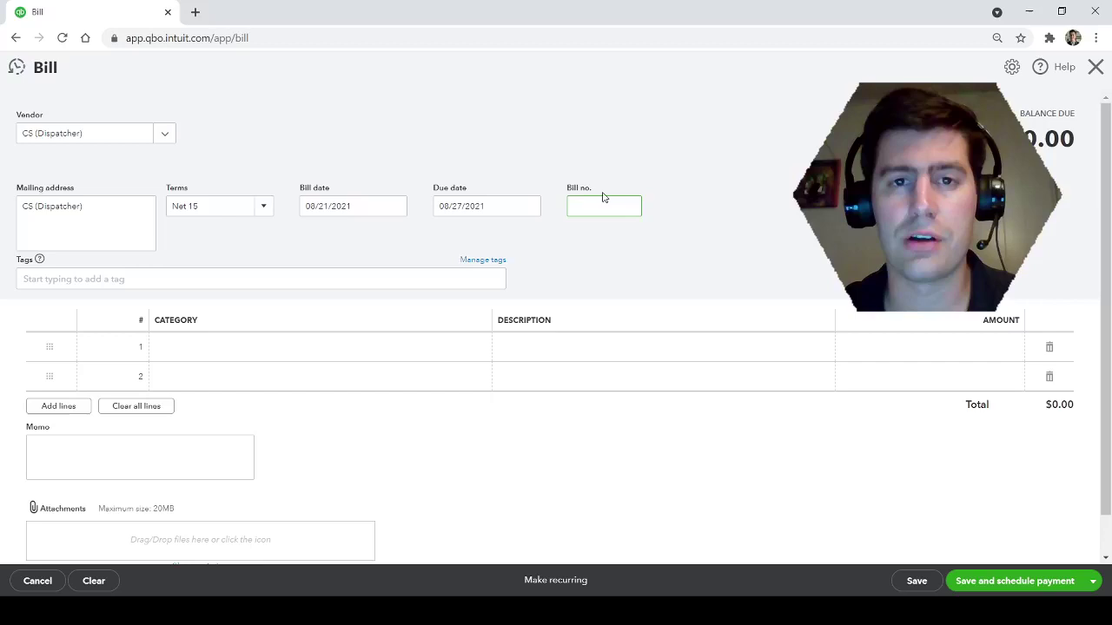
# - Assign the first bill line to the Dispatch Fees sub-account of COGS - Cost of Labor
pyautogui.click(273, 351)
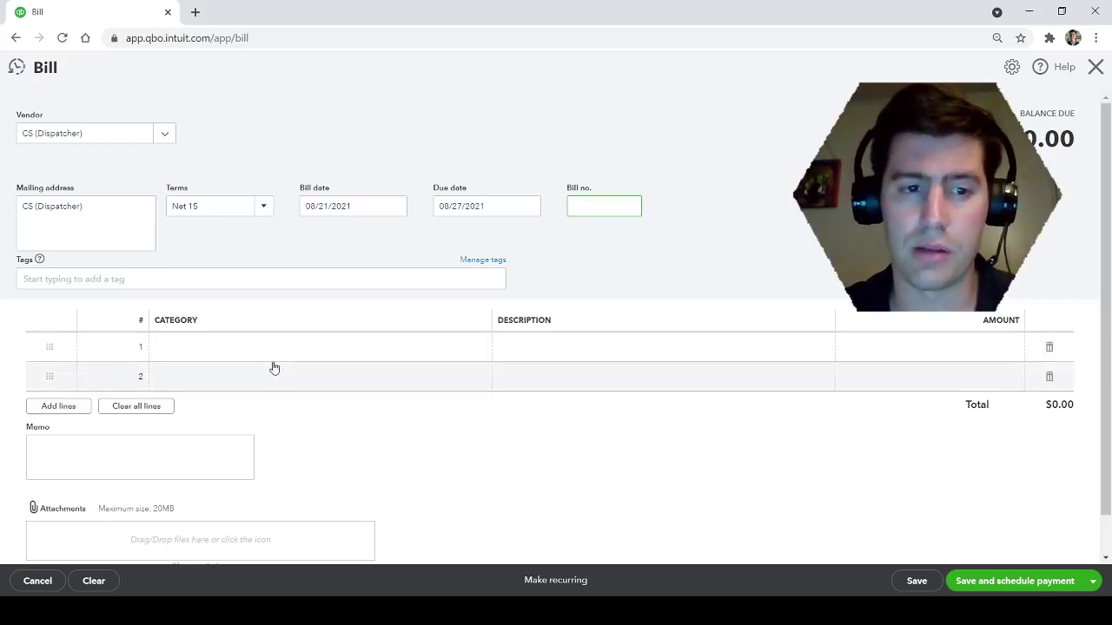
pyautogui.write('dis')
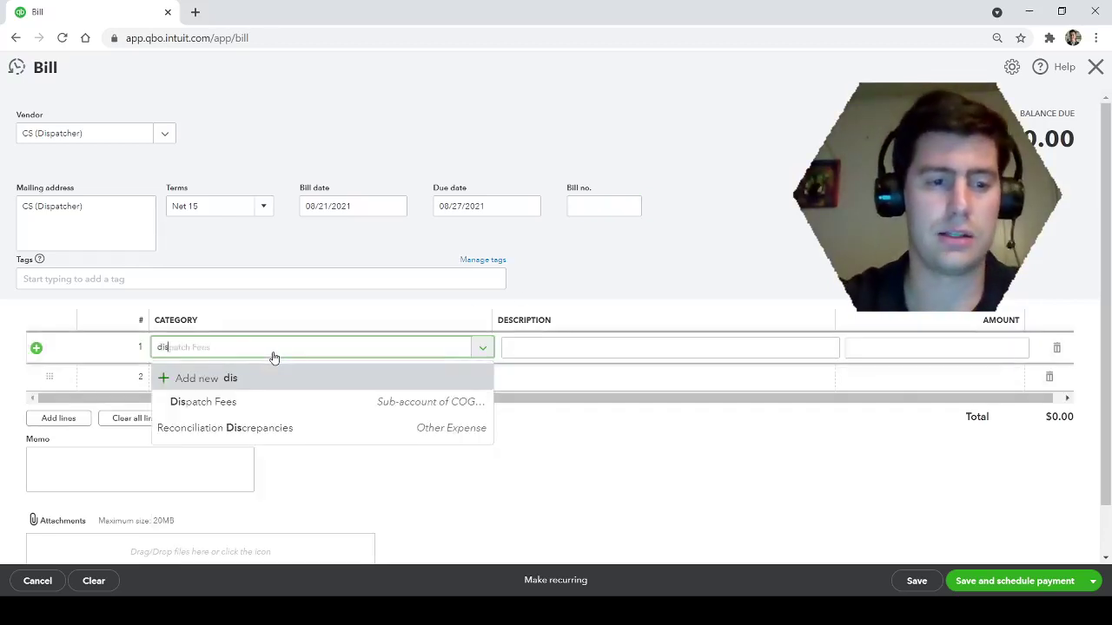
pyautogui.click(247, 416)
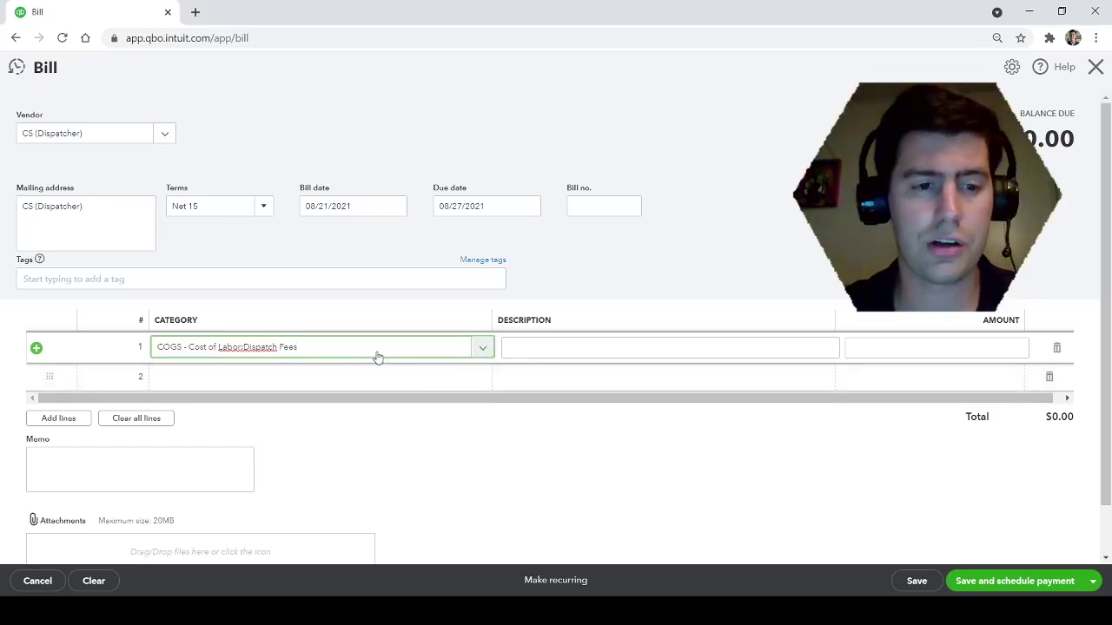
# - Start a new category account with account type Cost of Goods Sold and detail type Cost of labor - COS
pyautogui.click(483, 349)
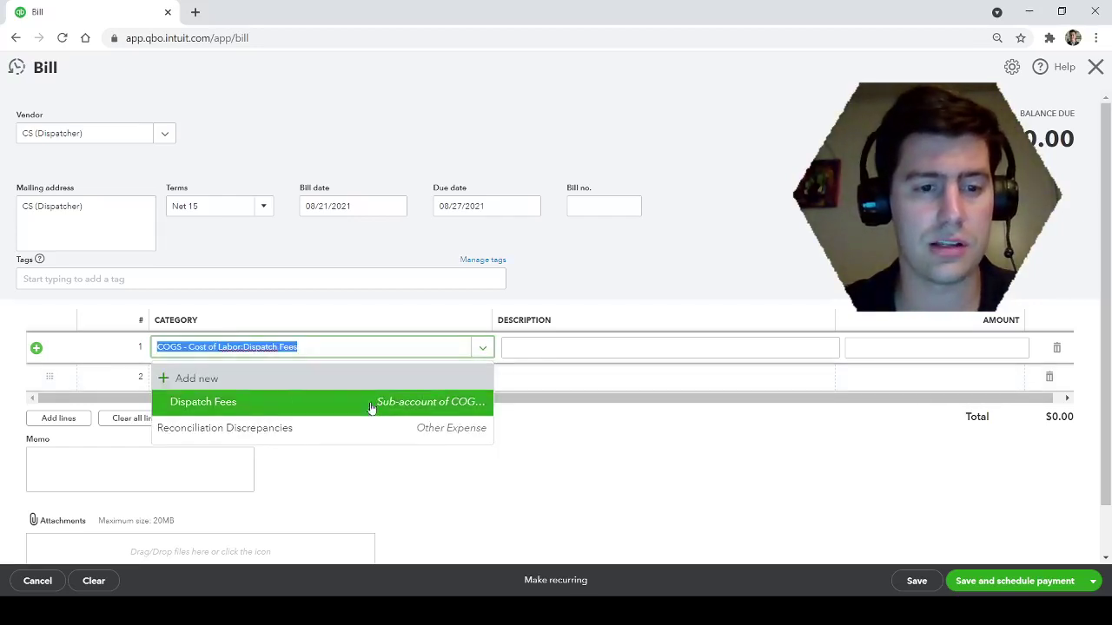
pyautogui.click(211, 382)
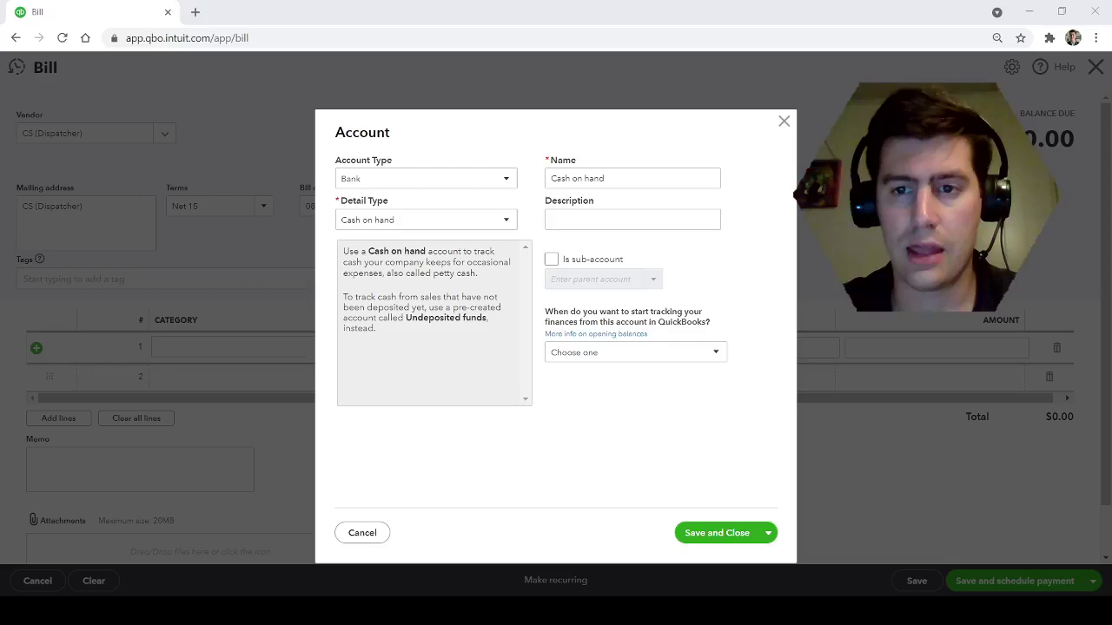
pyautogui.click(454, 184)
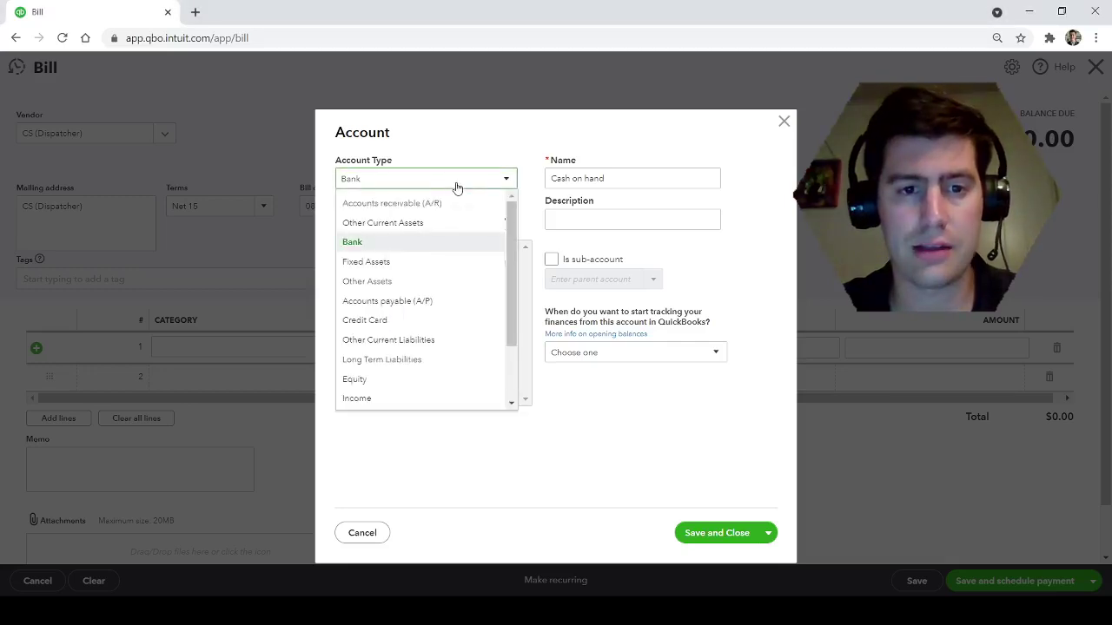
pyautogui.scroll(-2, 459, 343)
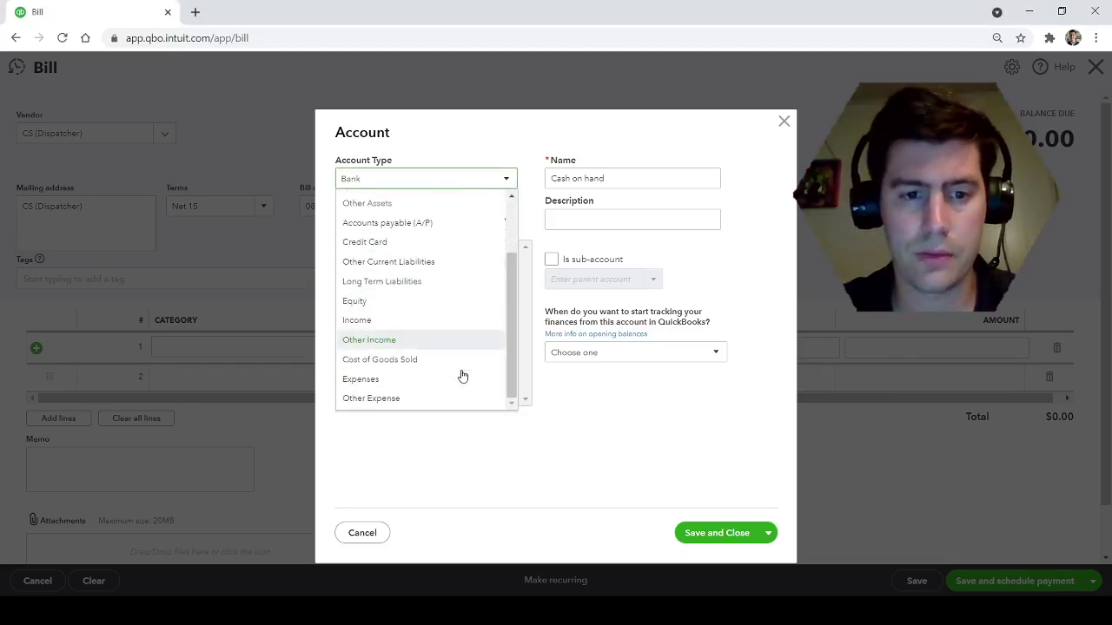
pyautogui.click(411, 361)
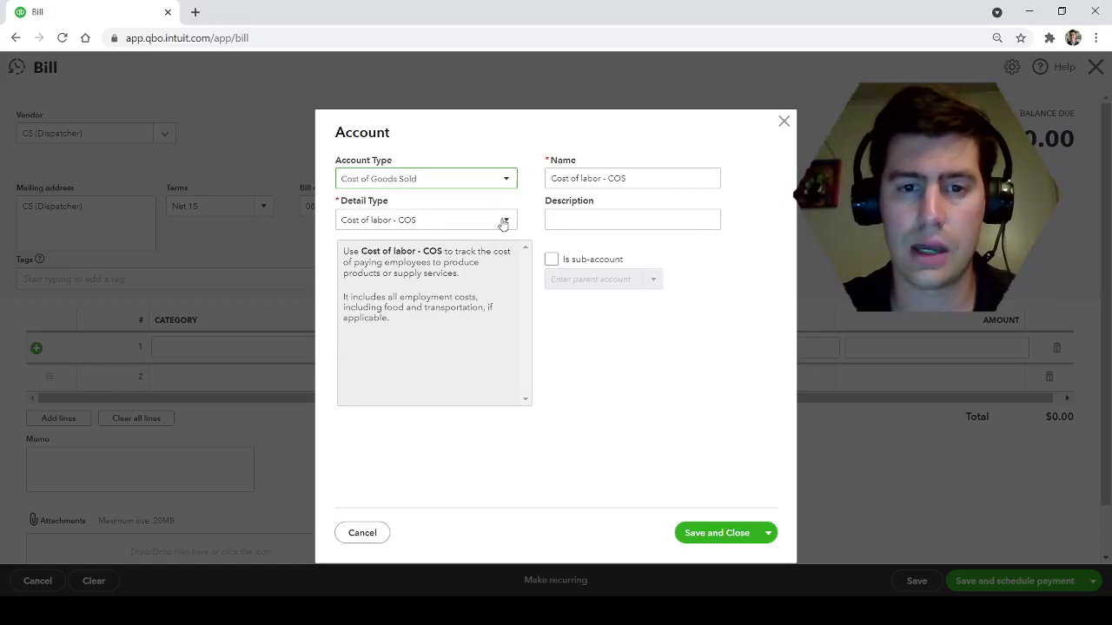
pyautogui.click(511, 185)
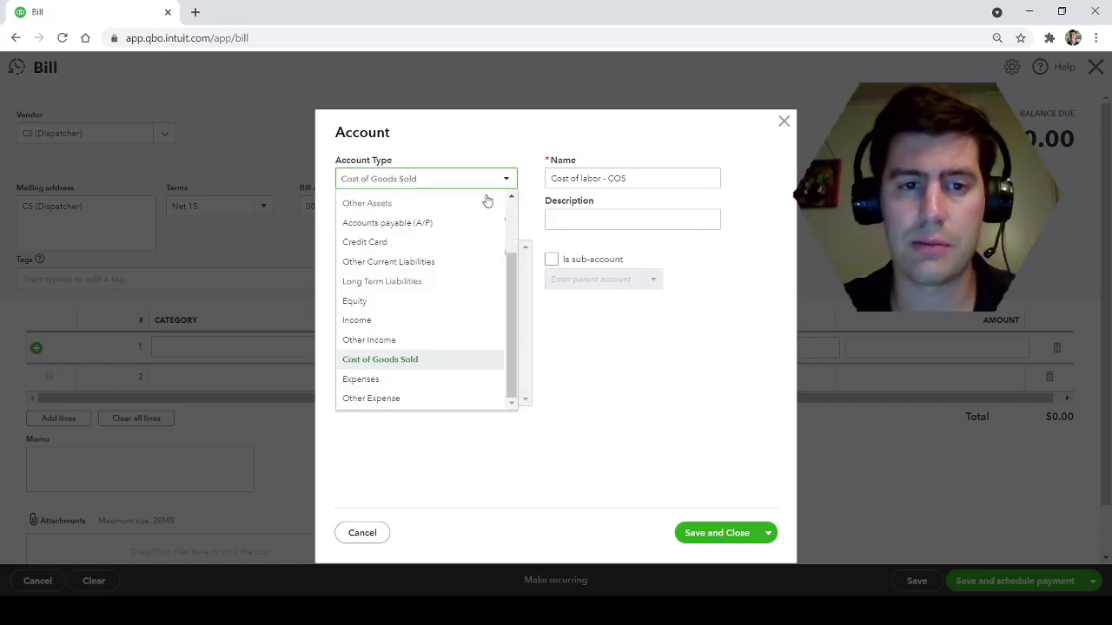
pyautogui.click(444, 361)
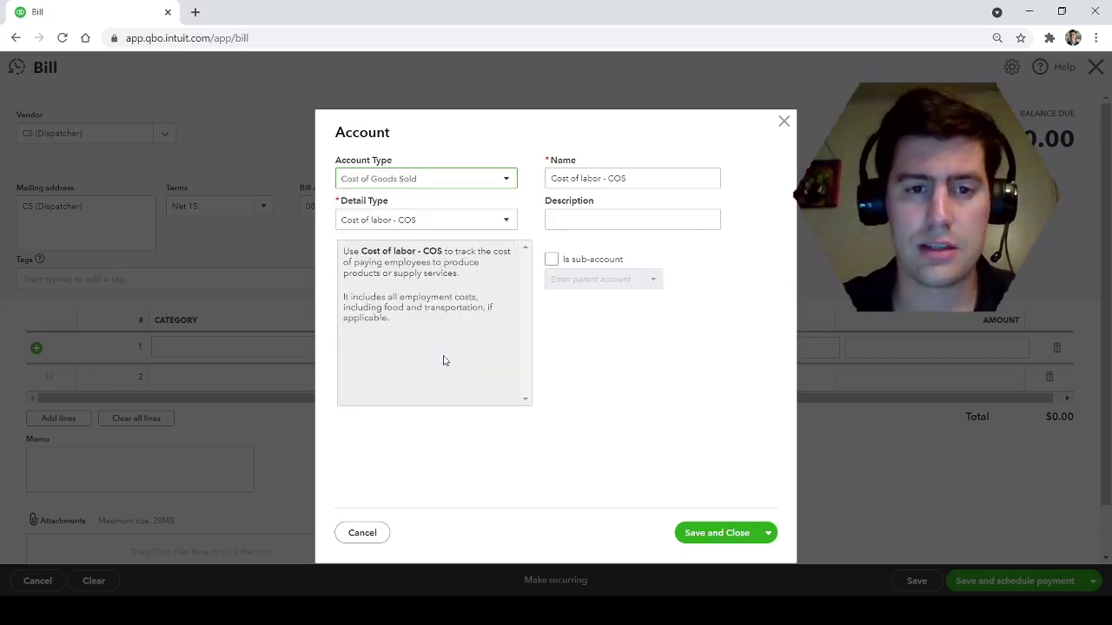
pyautogui.click(508, 224)
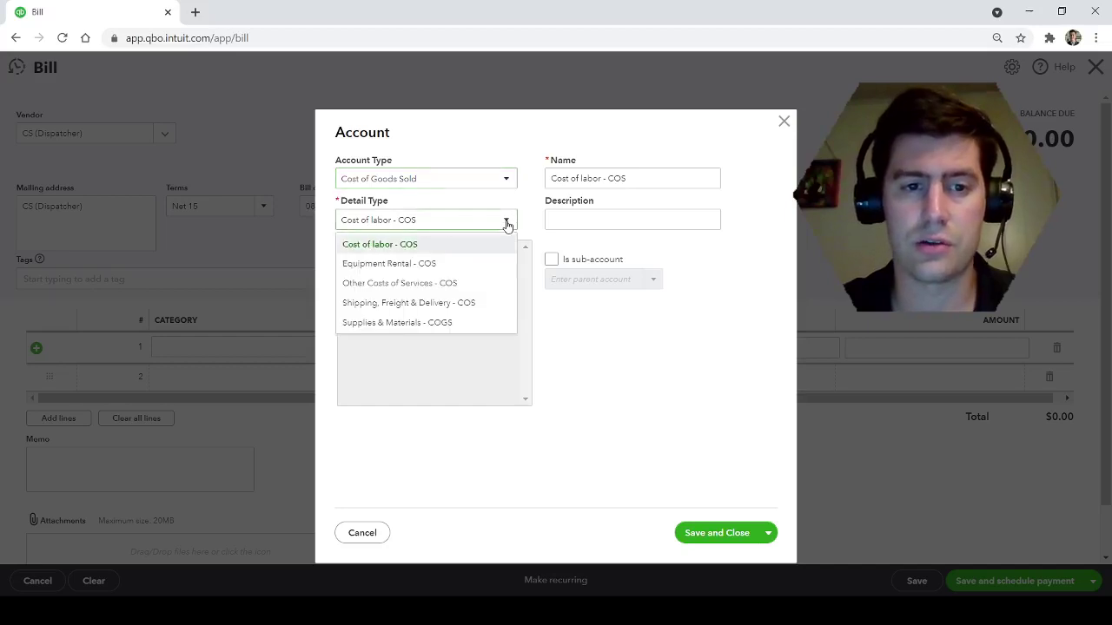
pyautogui.click(383, 246)
# - Make the new account a sub-account of COGS - Cost of Labor
pyautogui.moveTo(668, 179); pyautogui.dragTo(509, 182)
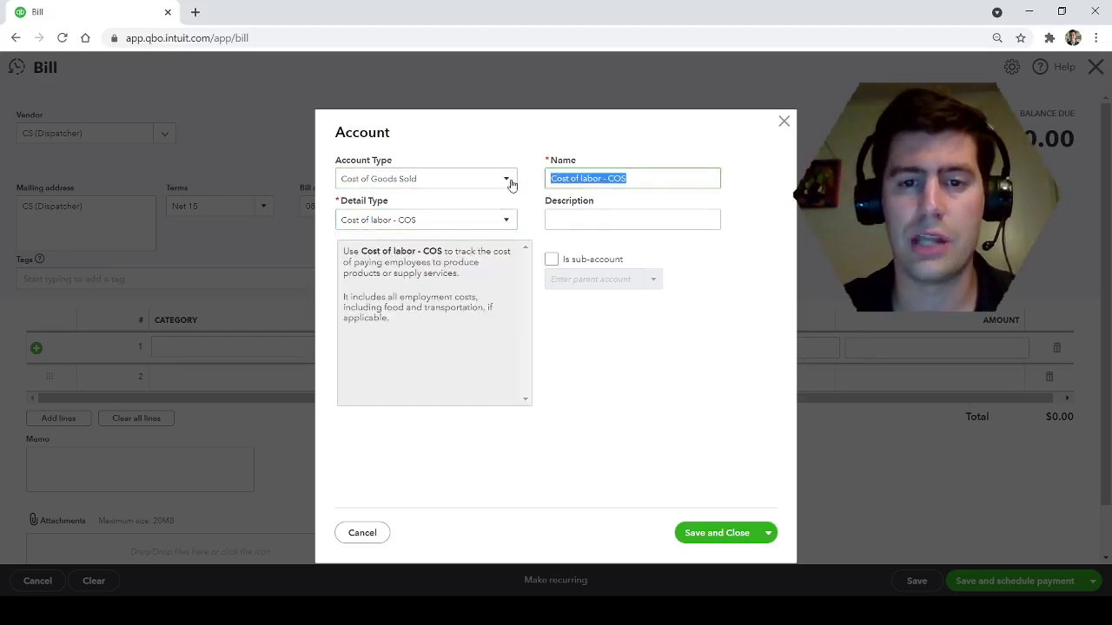
pyautogui.click(551, 260)
pyautogui.click(652, 280)
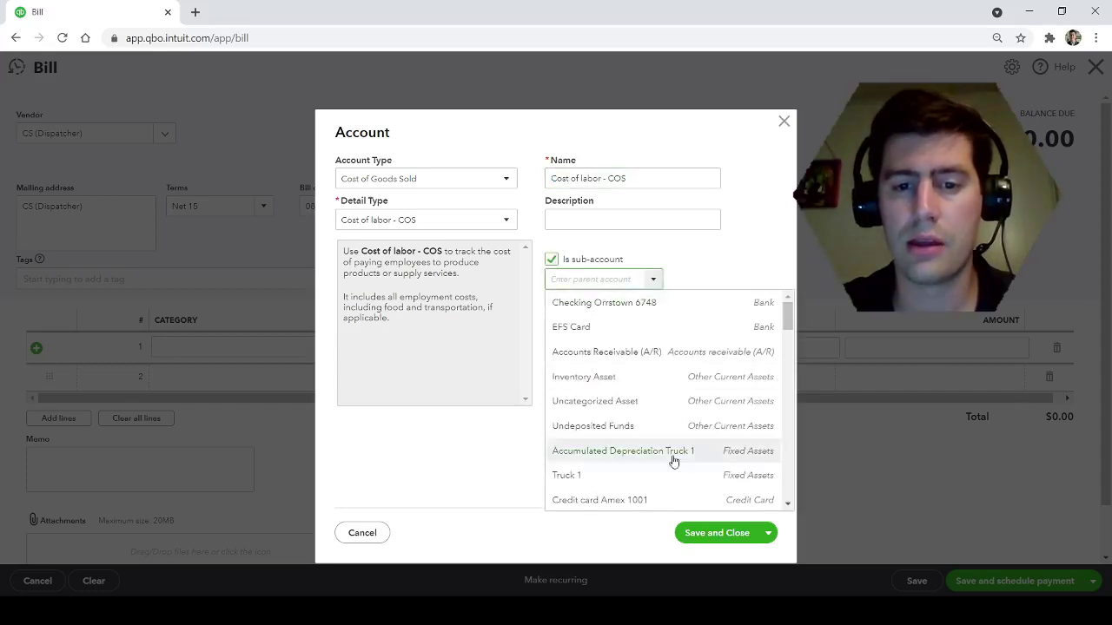
pyautogui.scroll(-4, 673, 461)
pyautogui.write('labor')
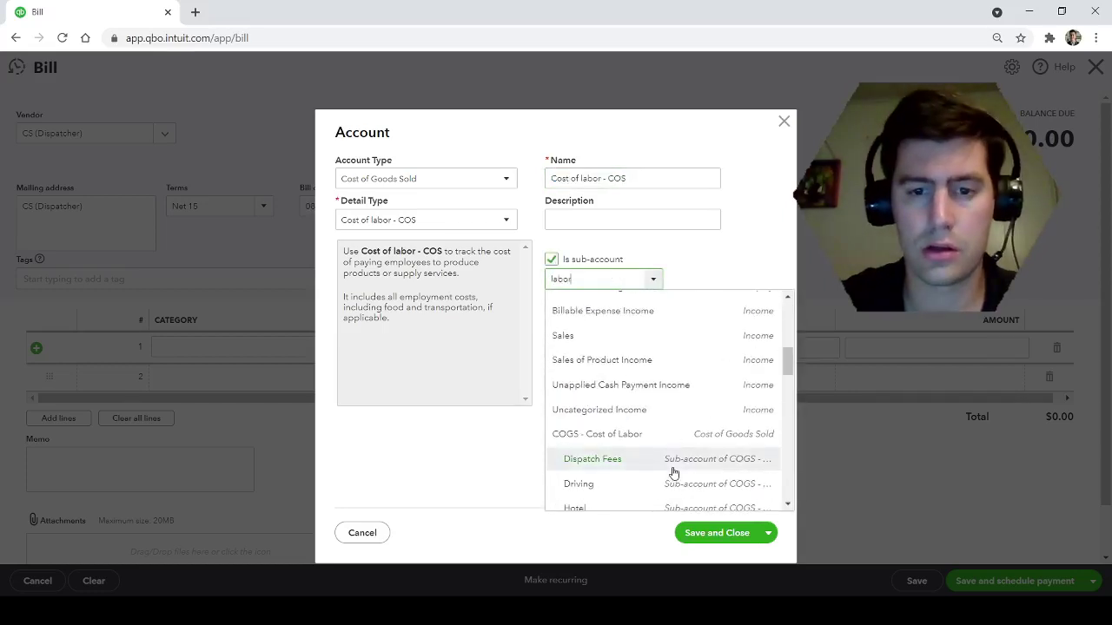
pyautogui.click(617, 306)
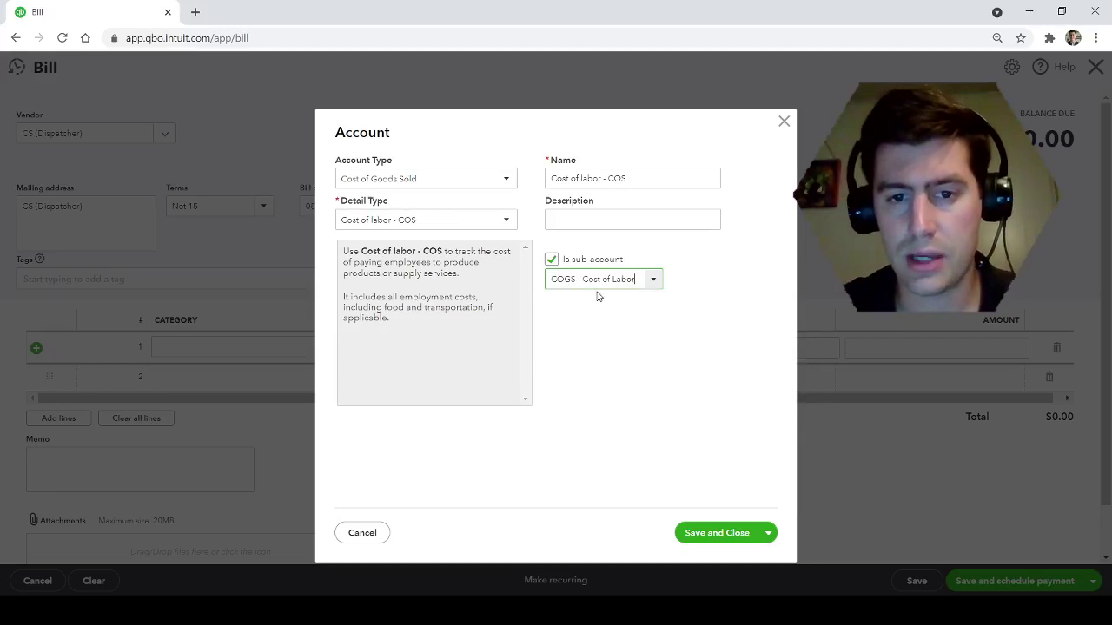
# - Name the new account Dispatch Fees and close the account form without saving it
pyautogui.moveTo(635, 176); pyautogui.dragTo(374, 171)
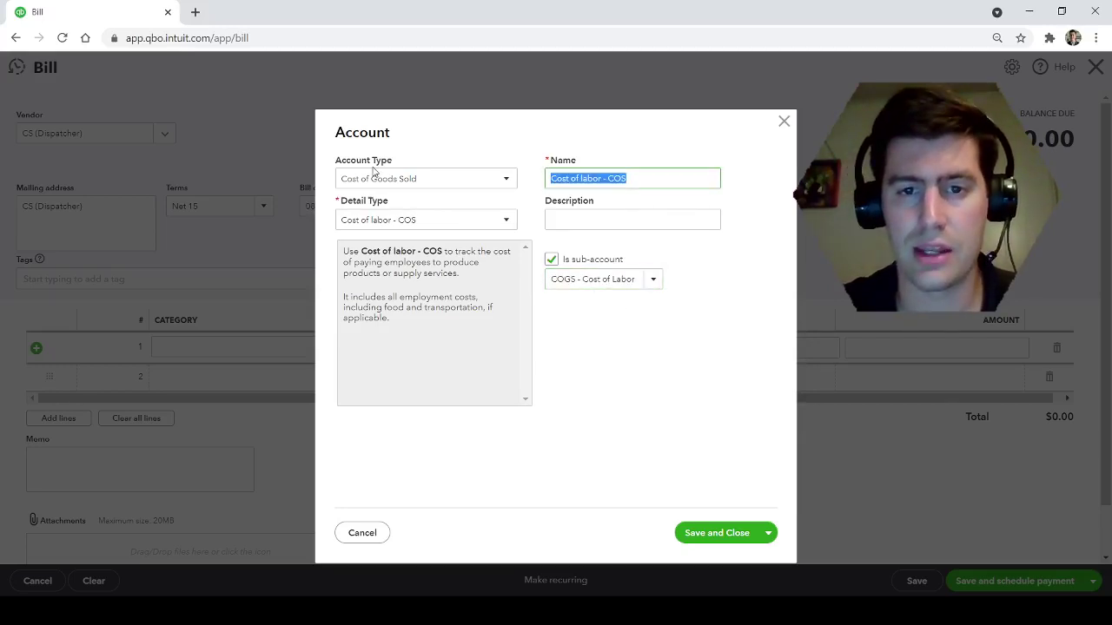
pyautogui.write('Dispatch')
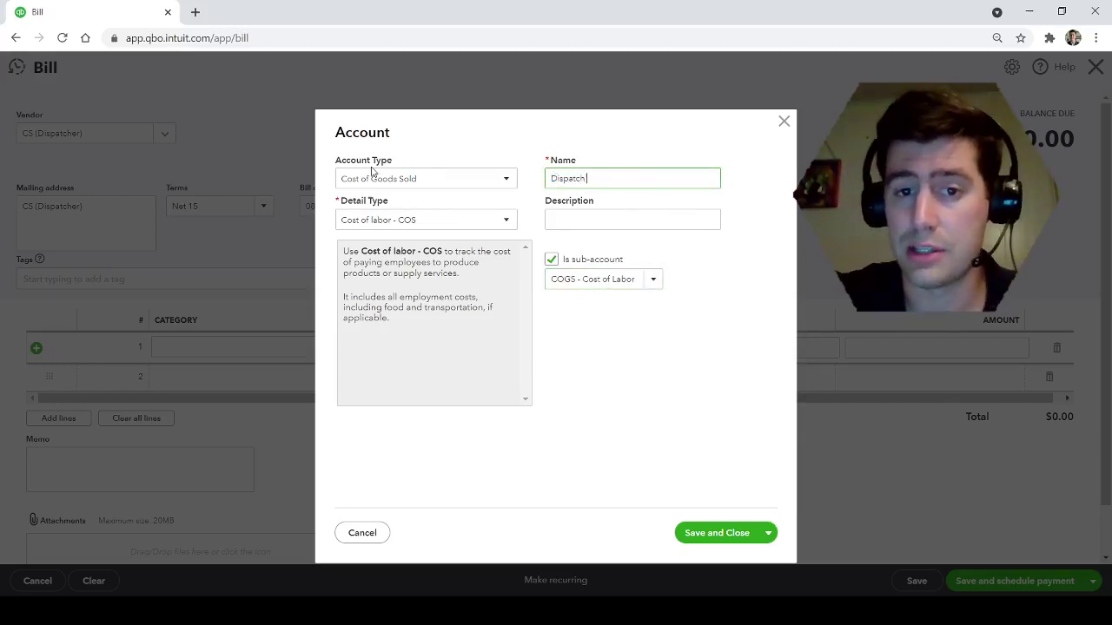
pyautogui.write(' Fees')
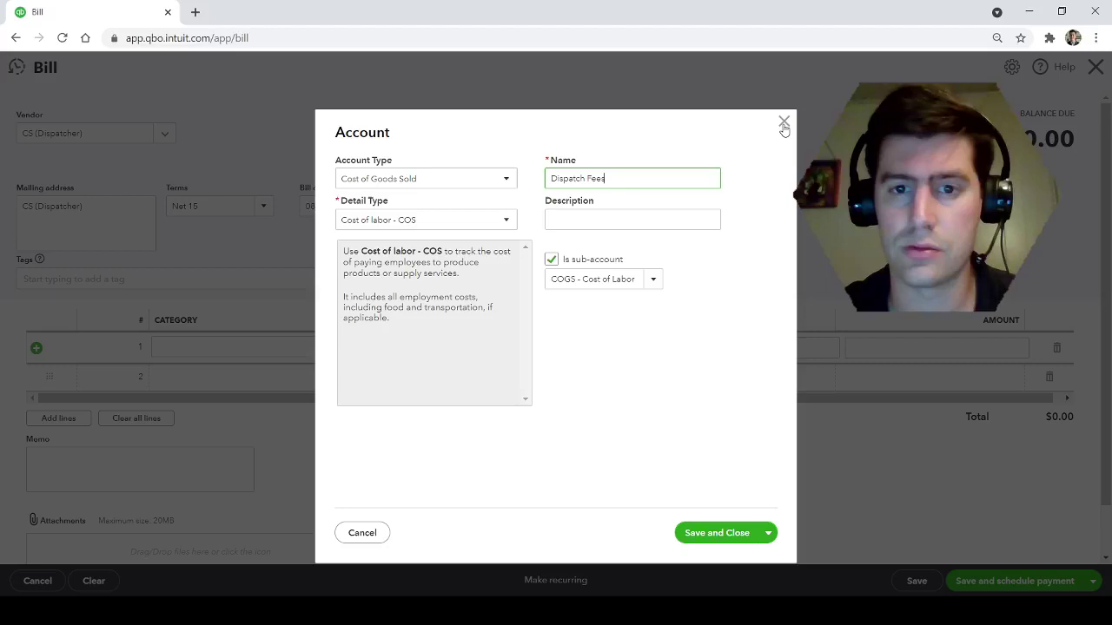
pyautogui.click(783, 124)
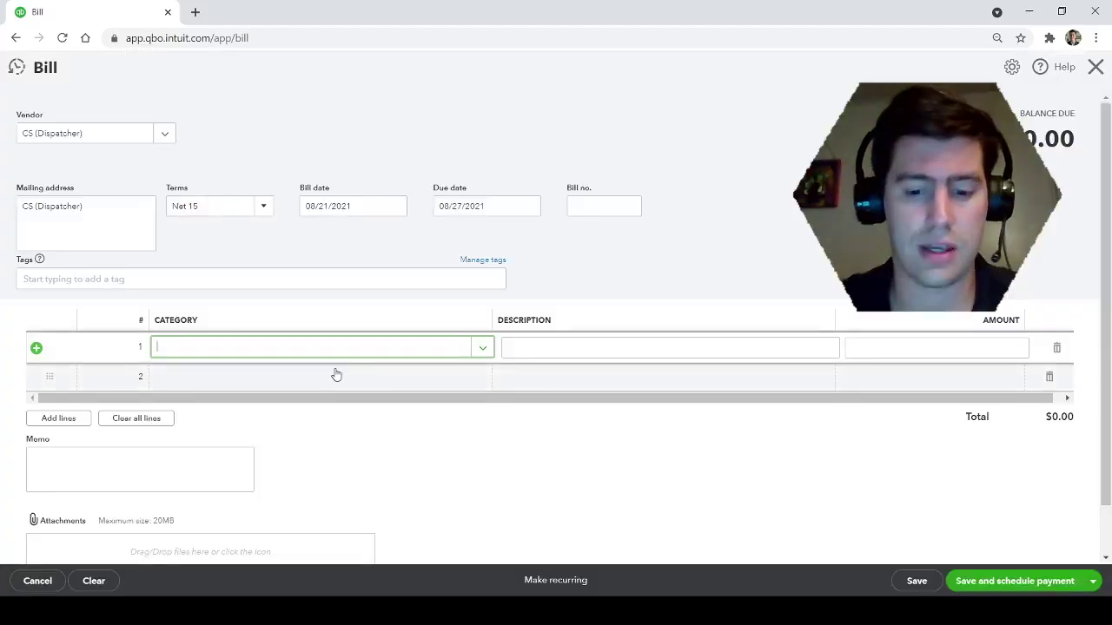
# - Set the first bill line's category to COGS - Cost of Labor:Dispatch Fees
pyautogui.write('labor')
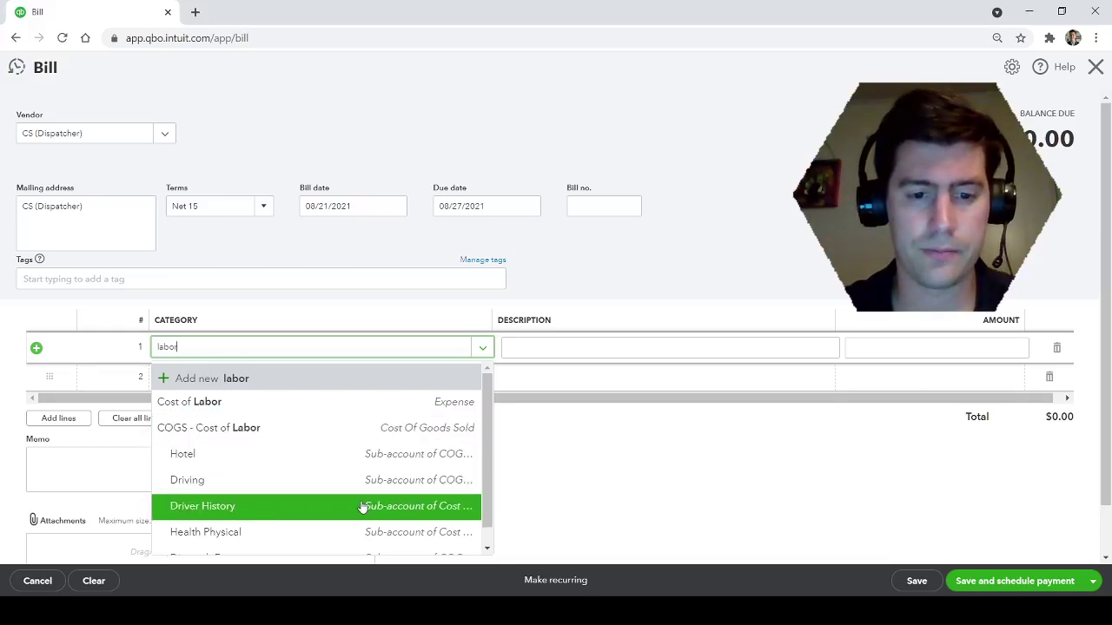
pyautogui.scroll(-1, 363, 508)
pyautogui.click(241, 535)
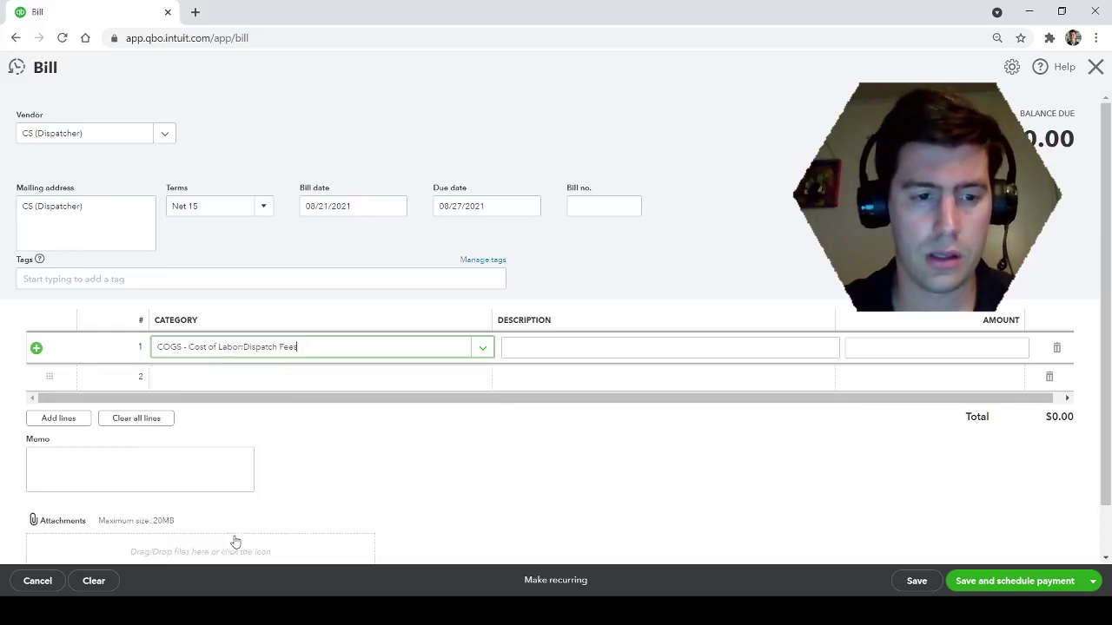
# - Describe the dispatch fee line as 8.16 - 8.20 and set its amount to 55.00
pyautogui.click(586, 347)
pyautogui.write('8.16 - 8.21')
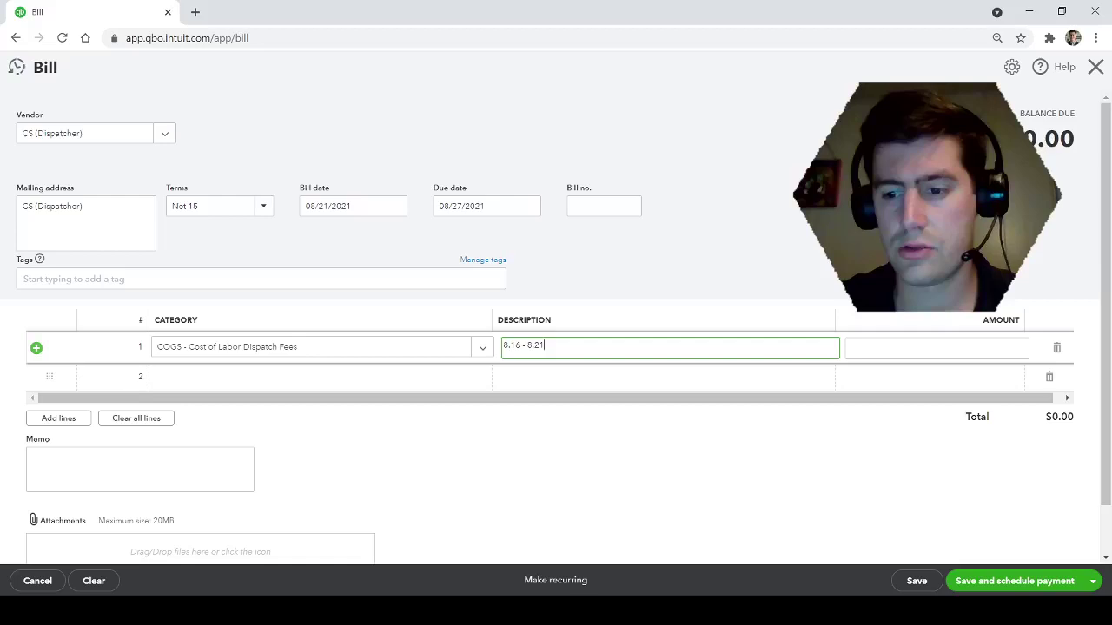
pyautogui.hotkey('alt', 'Tab')
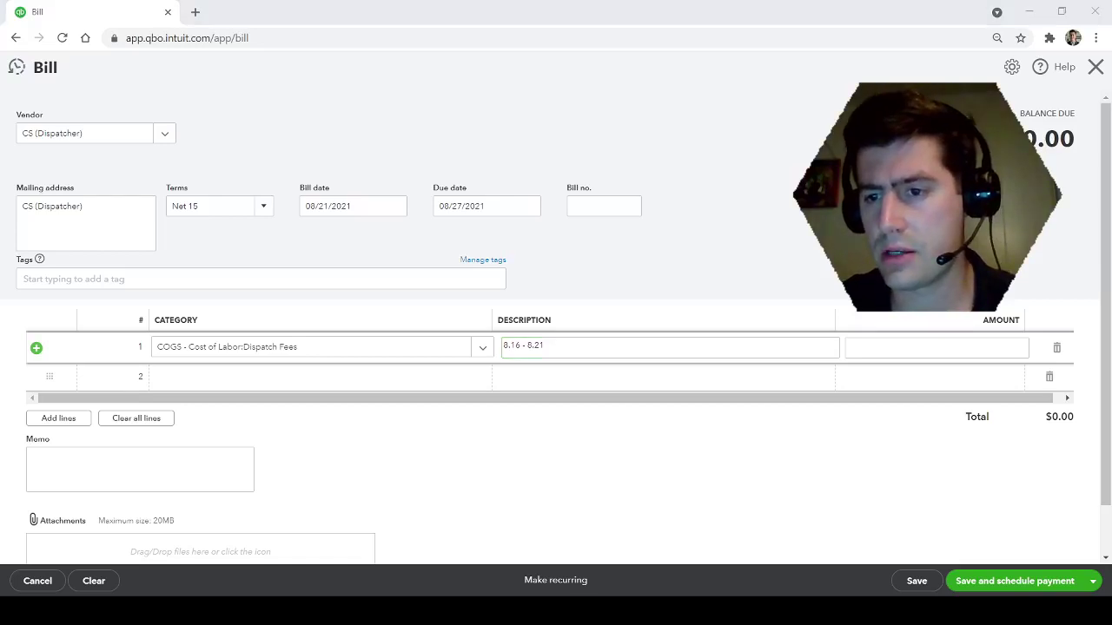
pyautogui.click(580, 345)
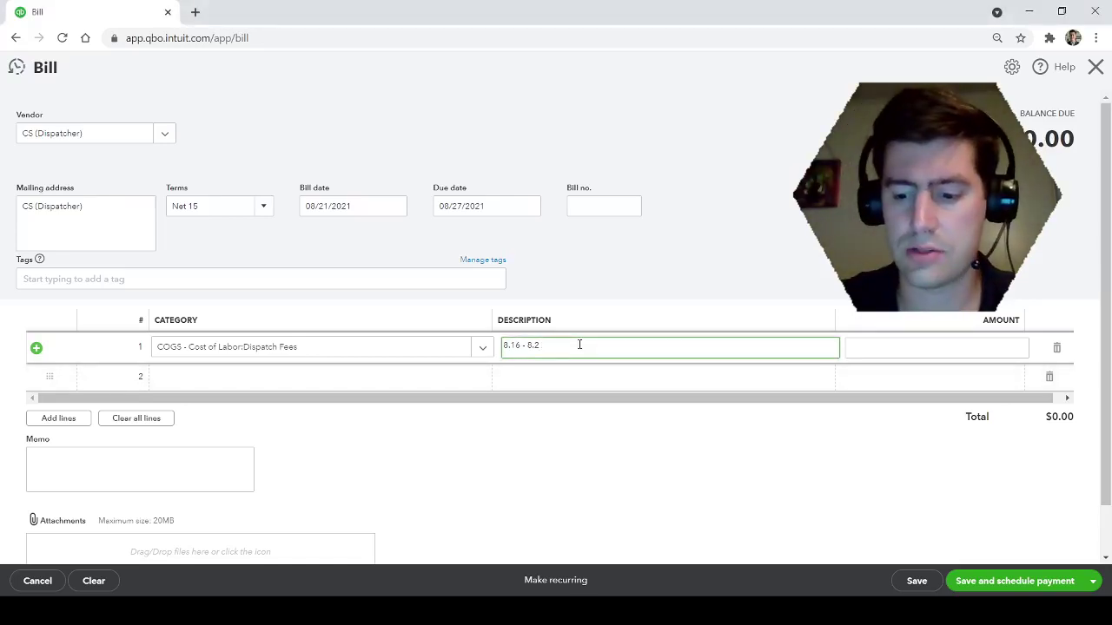
pyautogui.click(948, 348)
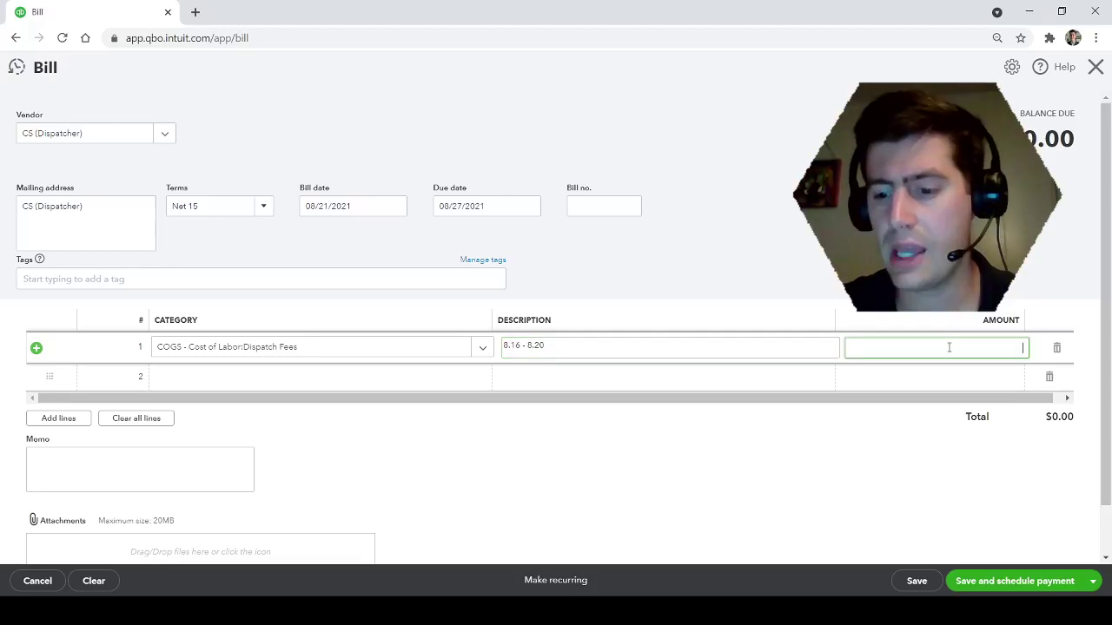
pyautogui.click(466, 448)
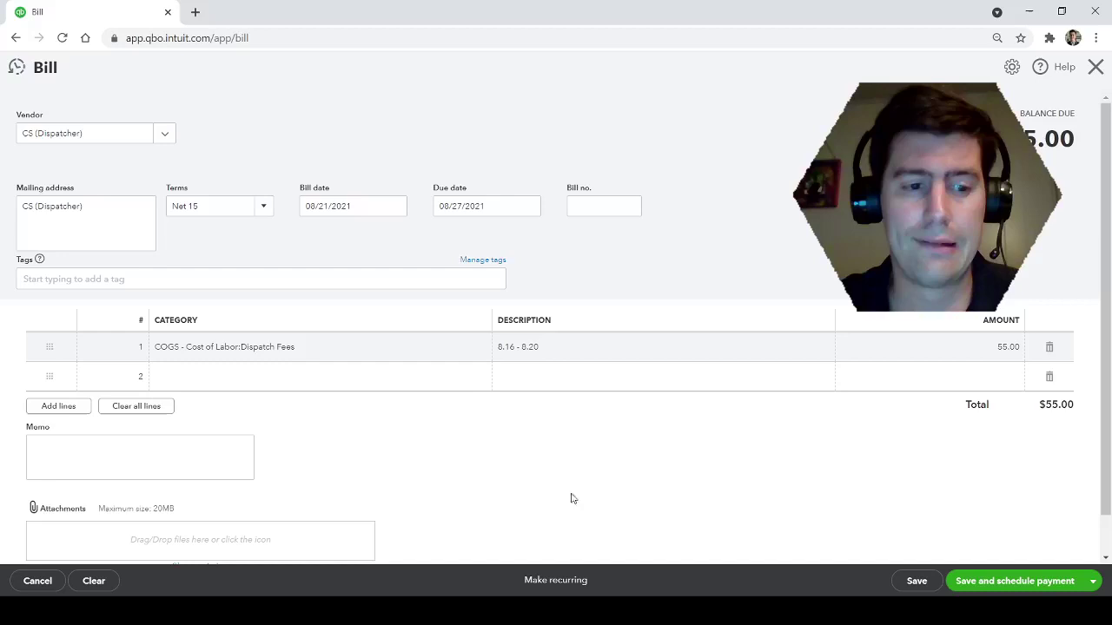
# - Save the dispatcher bill and close it without scheduling a payment
pyautogui.scroll(-1, 345, 526)
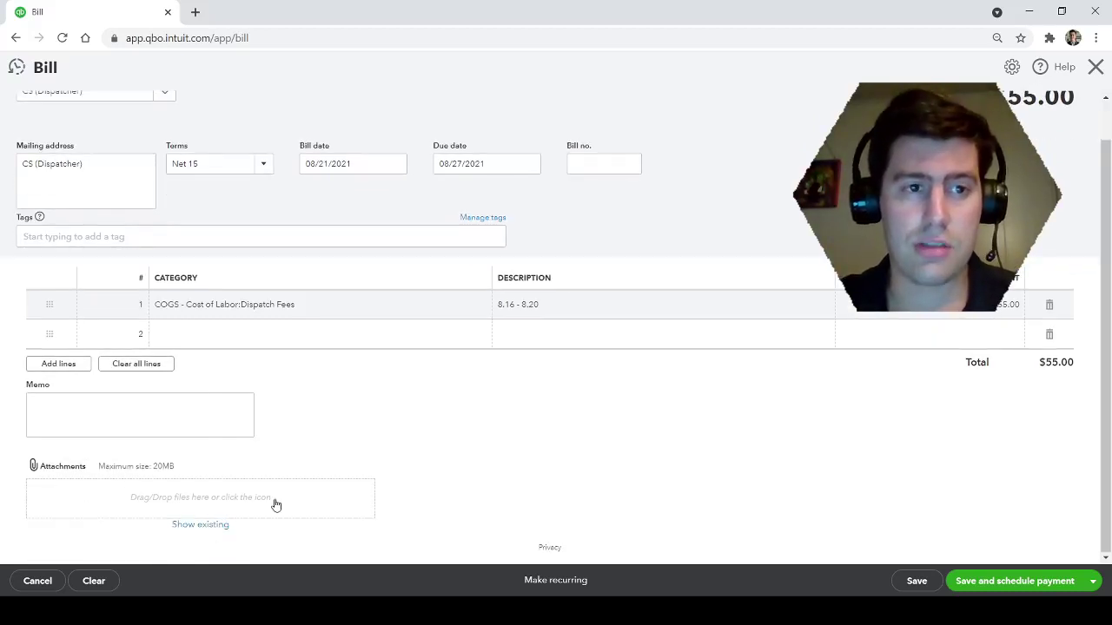
pyautogui.click(1089, 584)
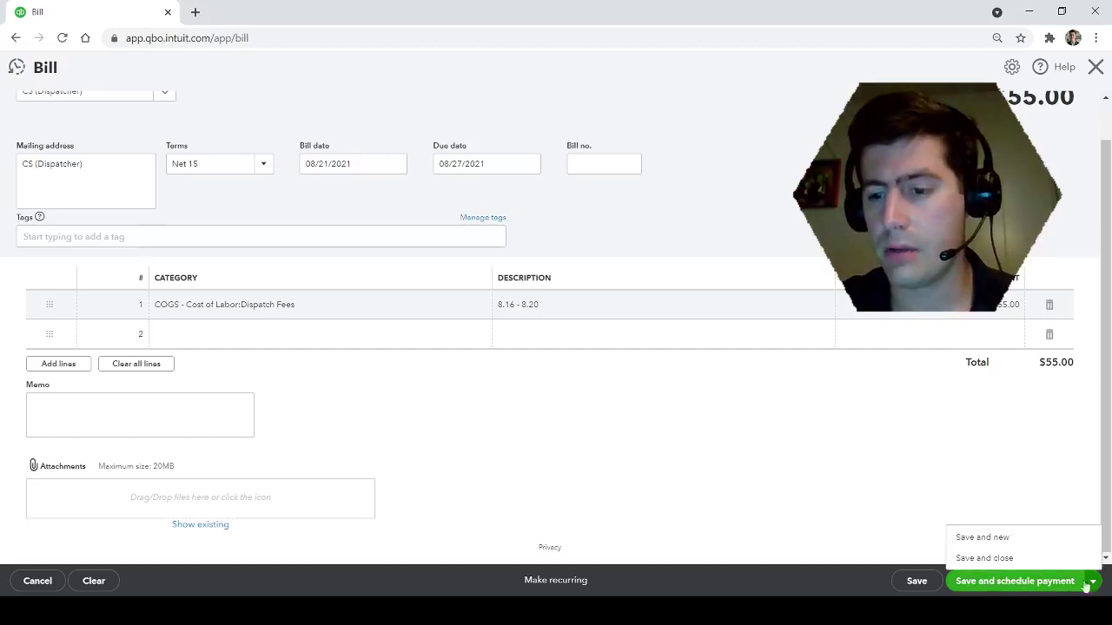
pyautogui.click(1007, 558)
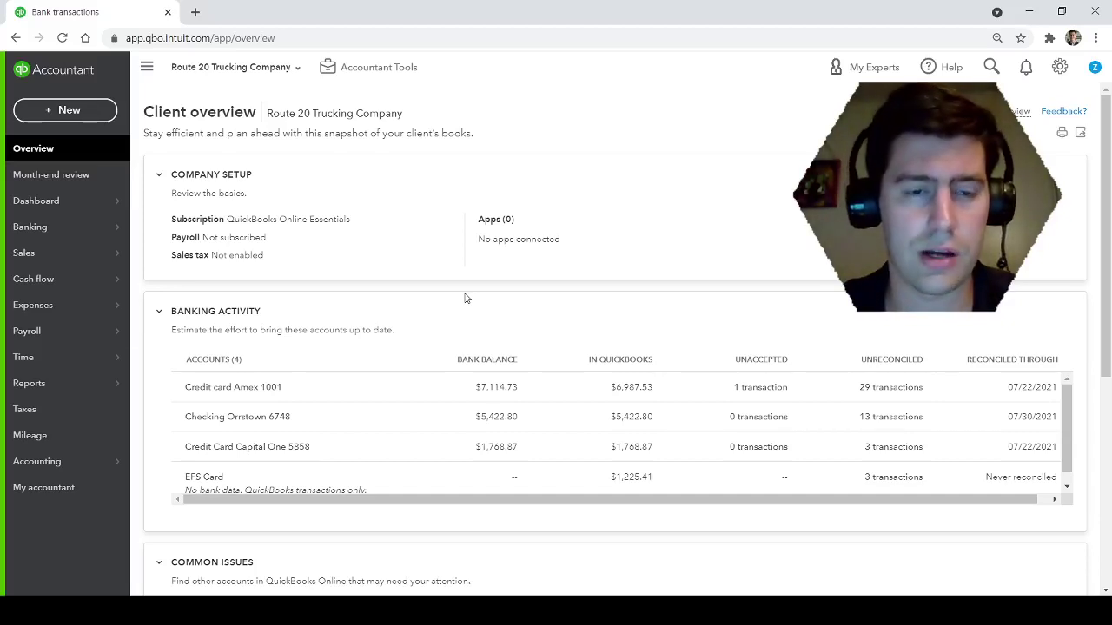
# - Start a new bill for the vendor AG (Driver) with Net 15 payment terms
pyautogui.click(67, 115)
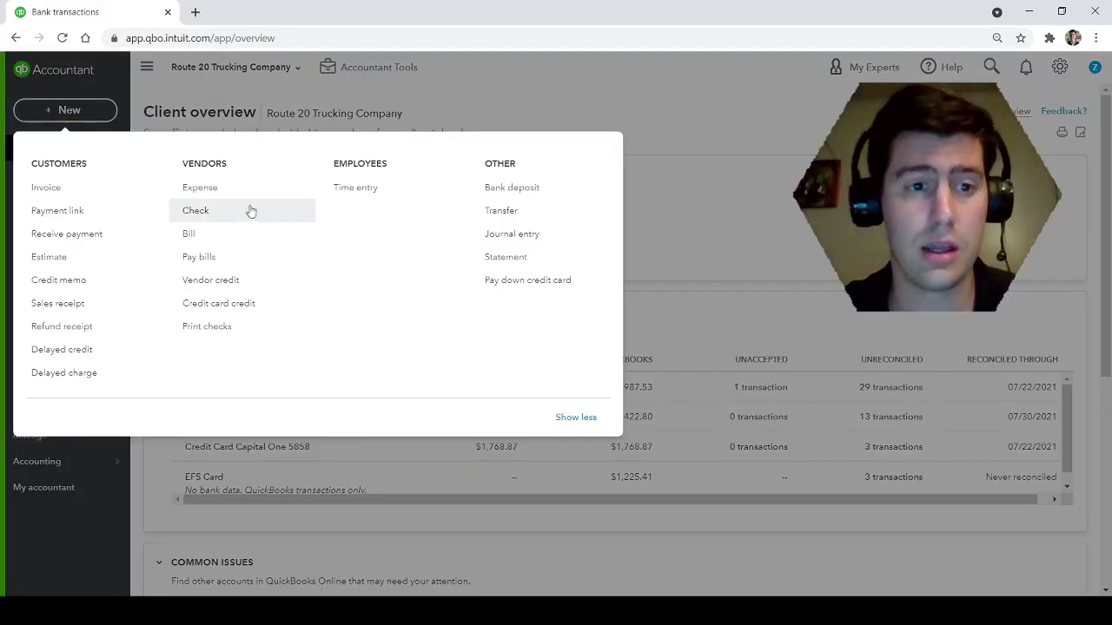
pyautogui.click(214, 235)
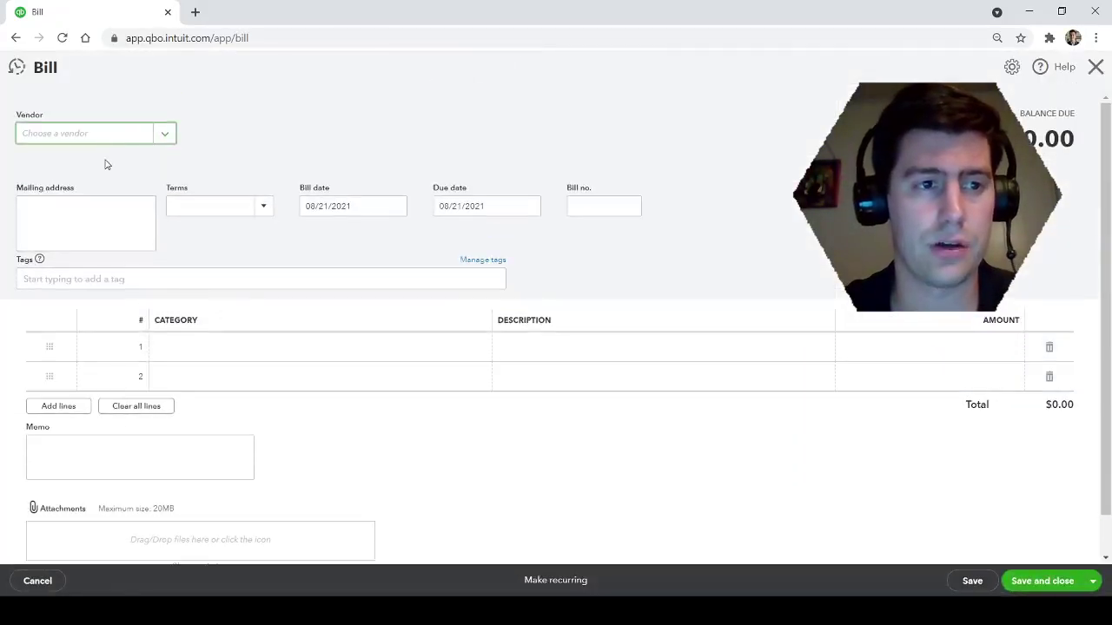
pyautogui.write('ag')
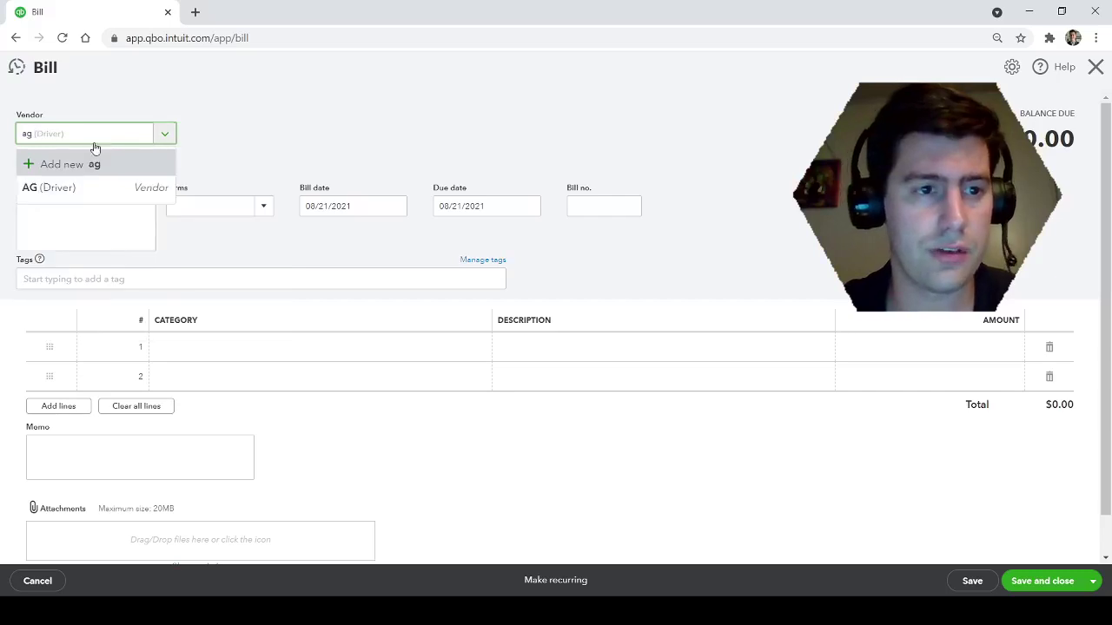
pyautogui.click(74, 186)
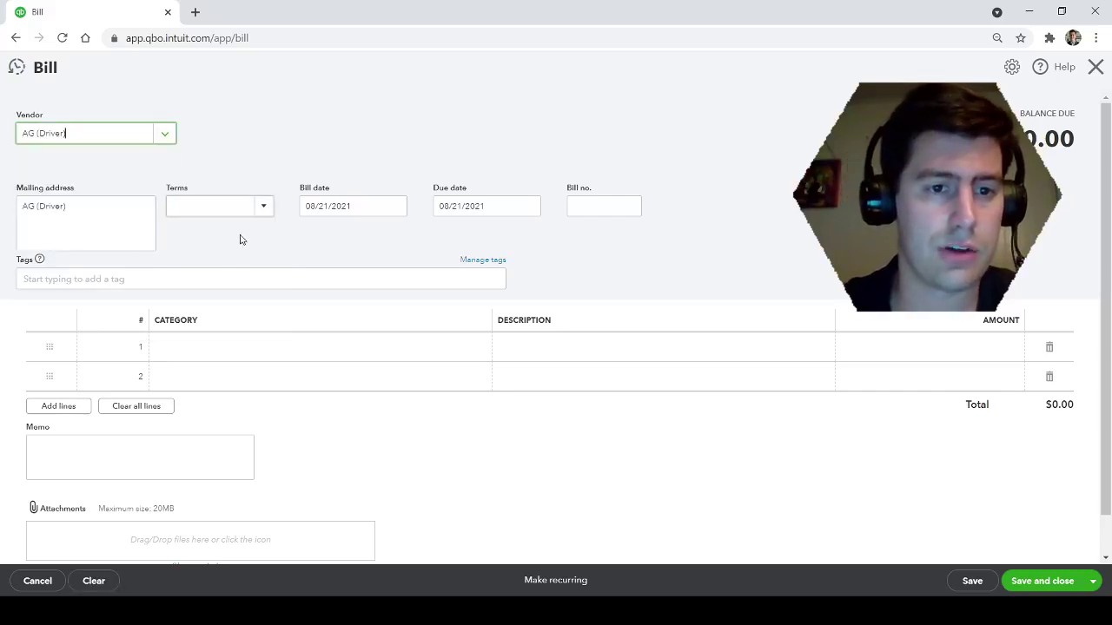
pyautogui.click(264, 210)
pyautogui.click(239, 275)
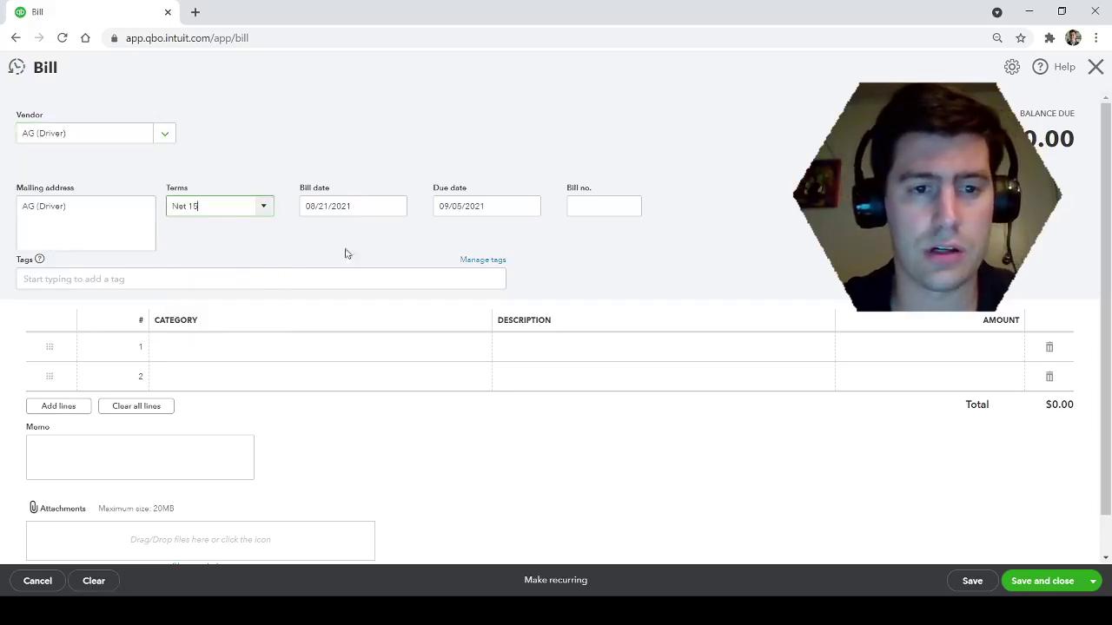
# - Set the driver bill's date to 08/21/2021 and its due date to 08/27/2021
pyautogui.click(395, 210)
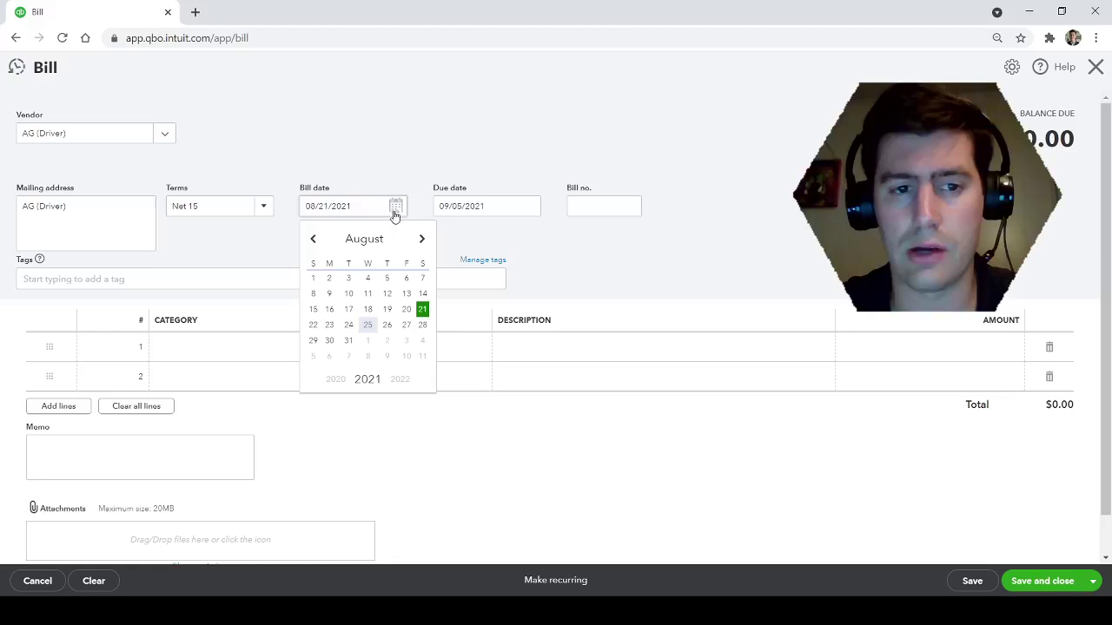
pyautogui.click(422, 311)
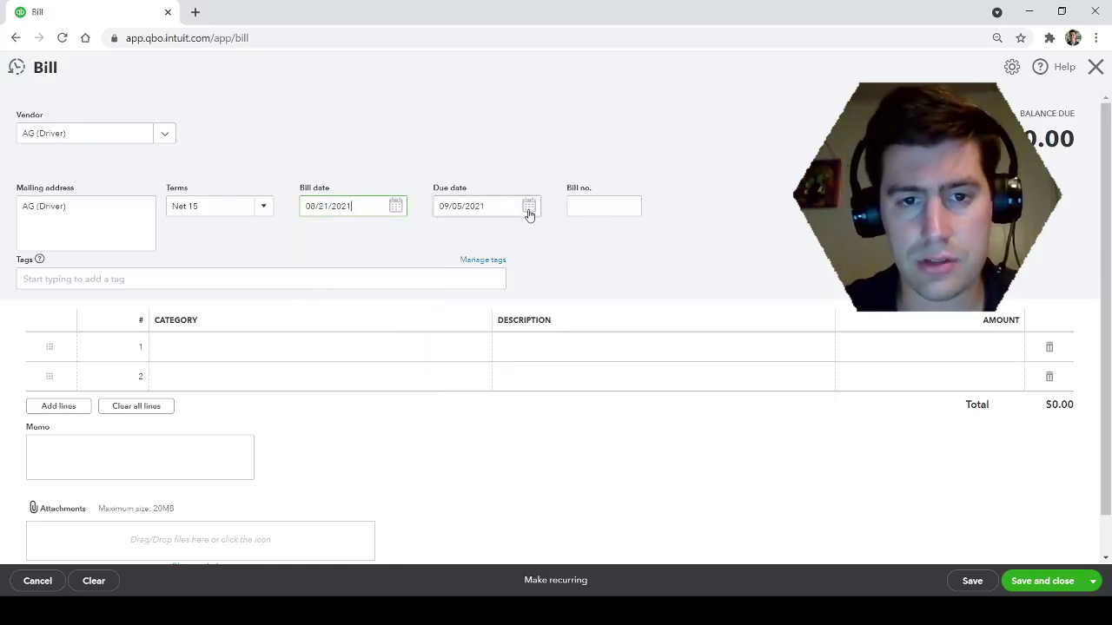
pyautogui.click(528, 211)
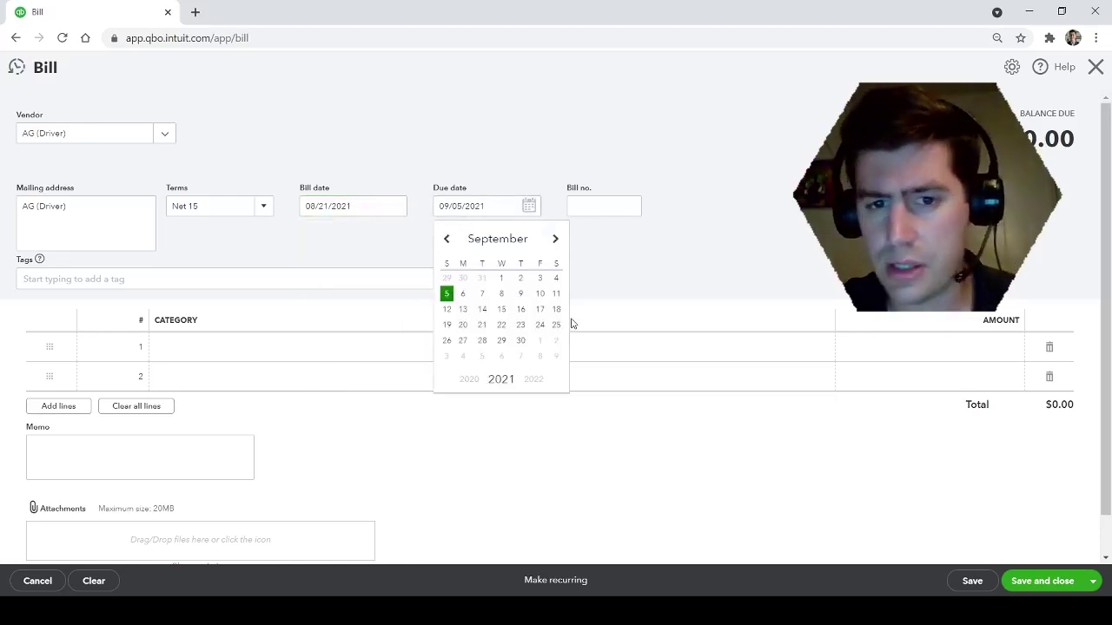
pyautogui.click(447, 239)
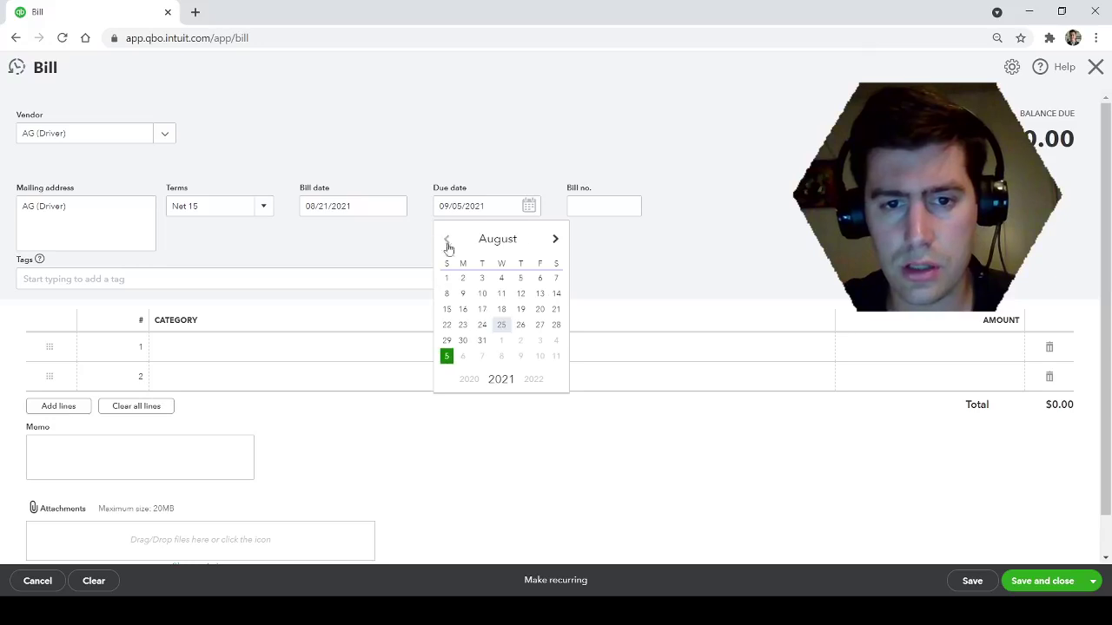
pyautogui.click(540, 326)
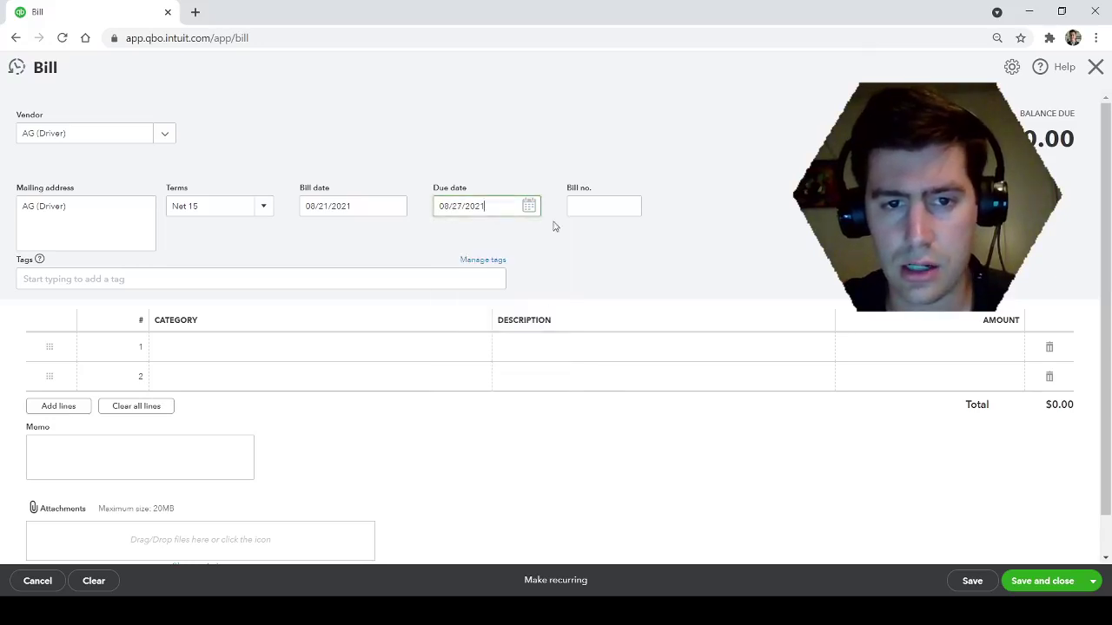
pyautogui.click(582, 241)
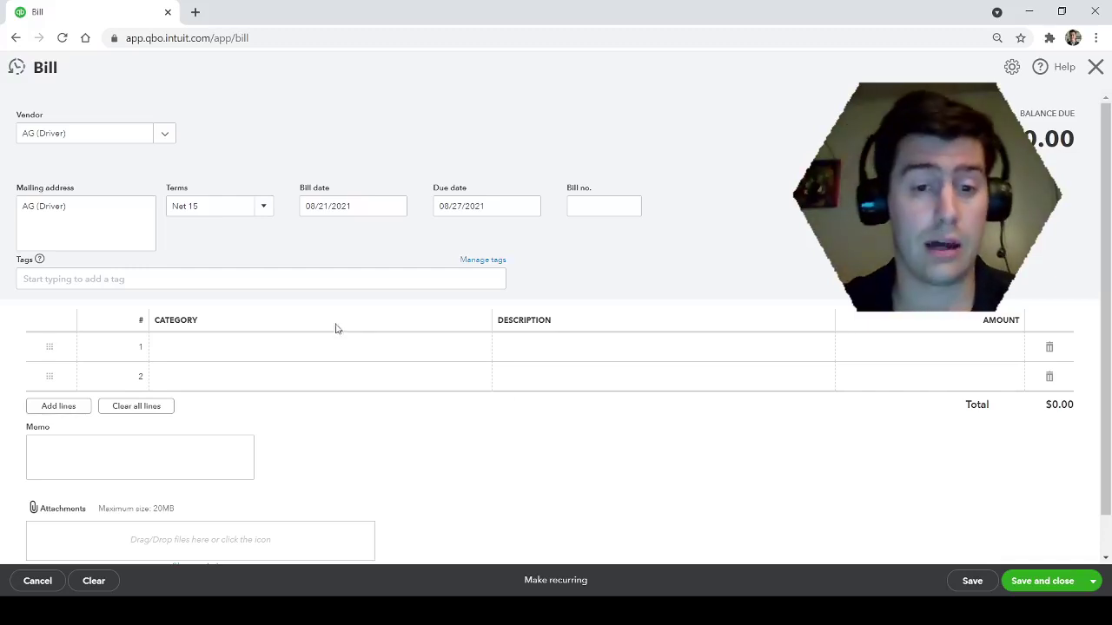
# - Set the first line's category on the driver bill to COGS - Cost of Labor:Driving
pyautogui.click(304, 352)
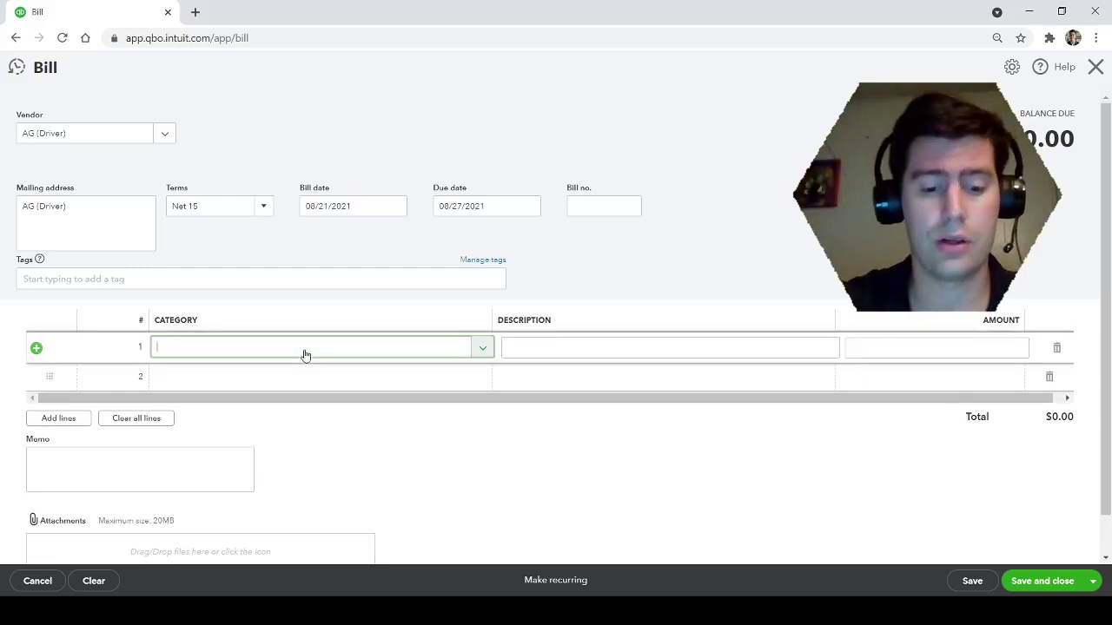
pyautogui.write('driv')
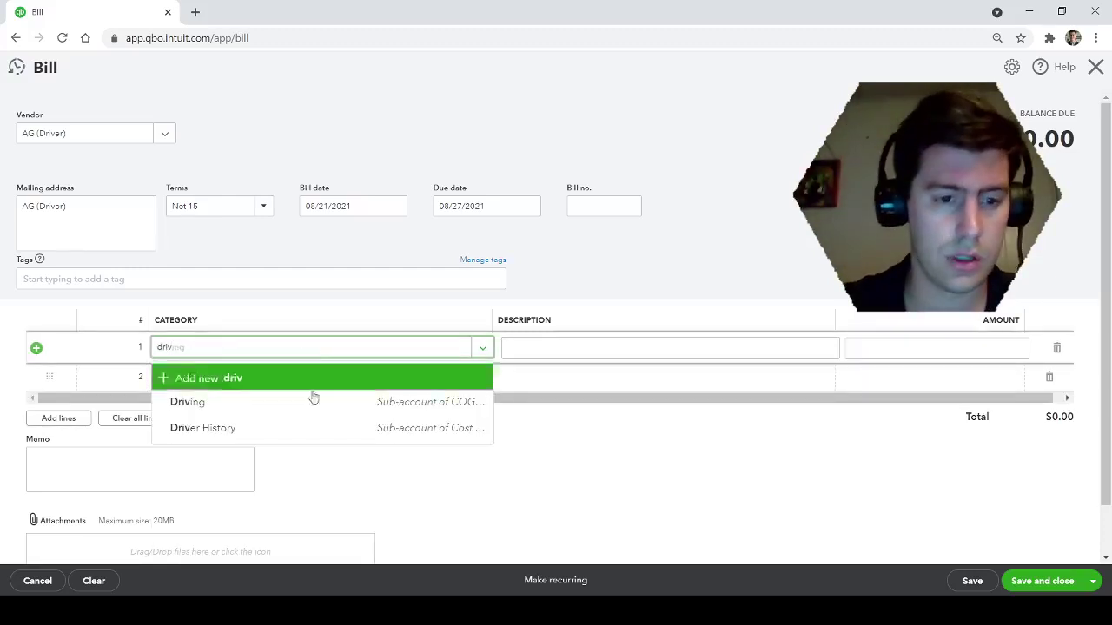
pyautogui.click(333, 406)
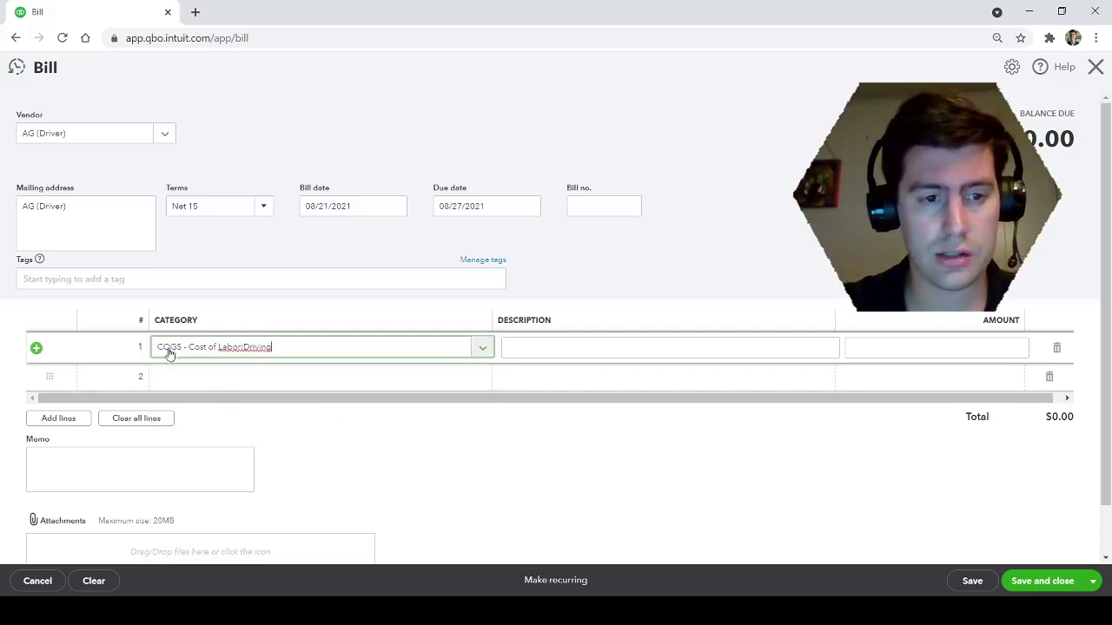
# - Describe the driving line as 8.16 - 8.21 and set its amount to 2,035.00
pyautogui.click(545, 343)
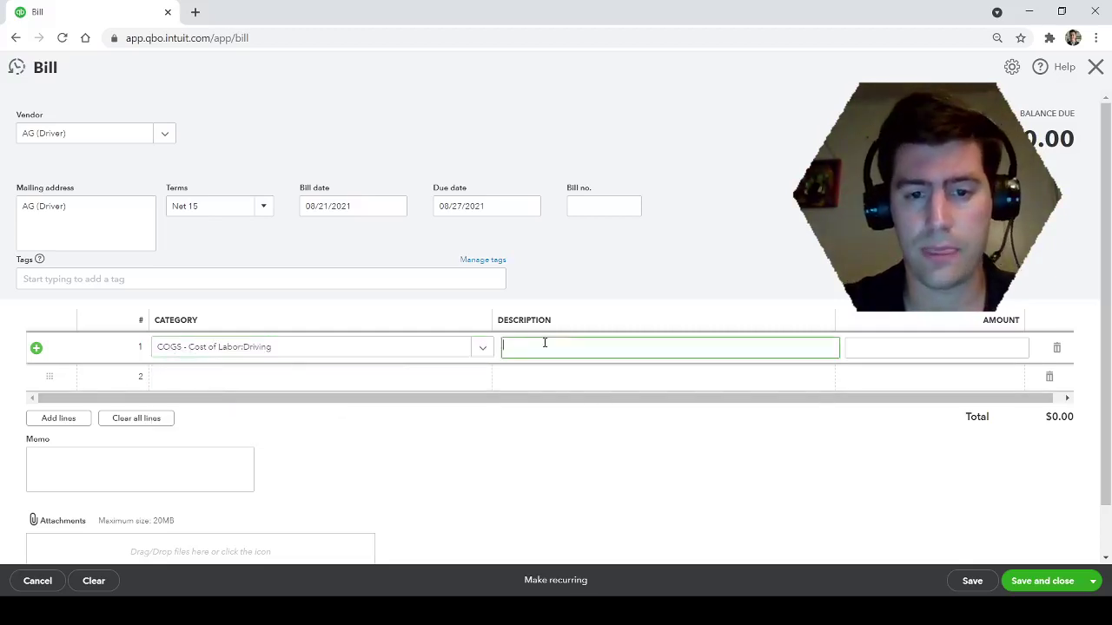
pyautogui.write('8.16 -')
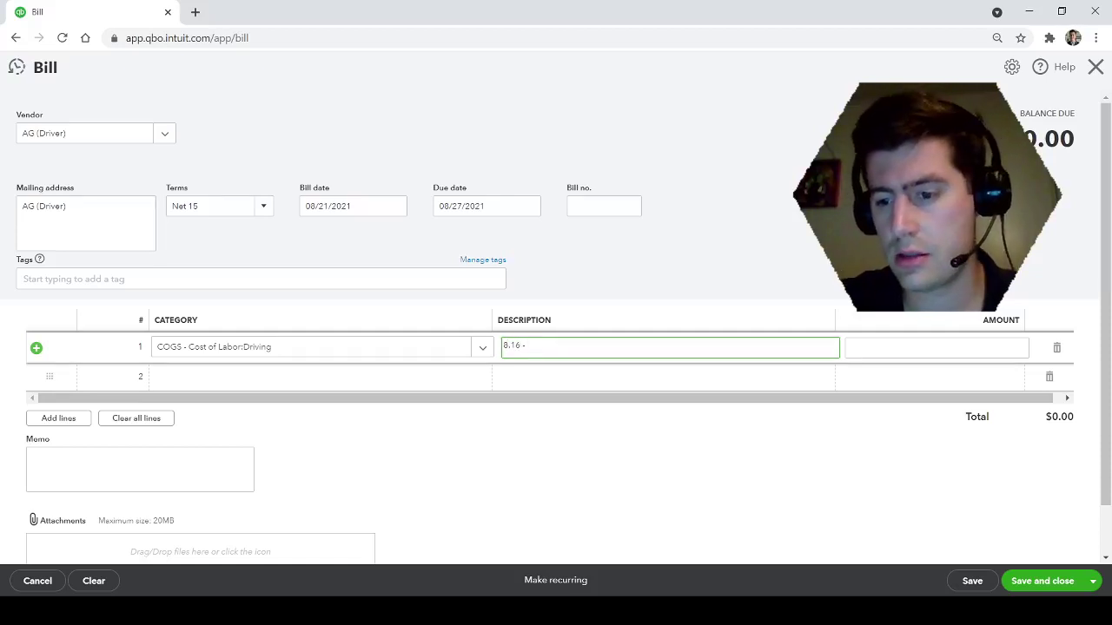
pyautogui.hotkey('alt', 'Tab')
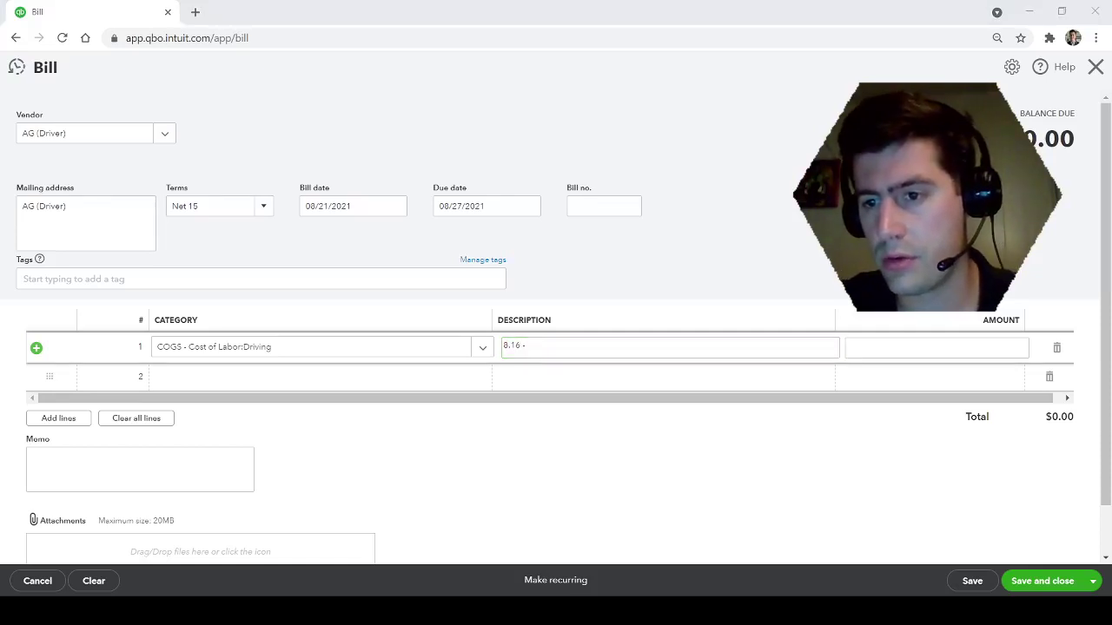
pyautogui.click(695, 350)
pyautogui.write('8.2')
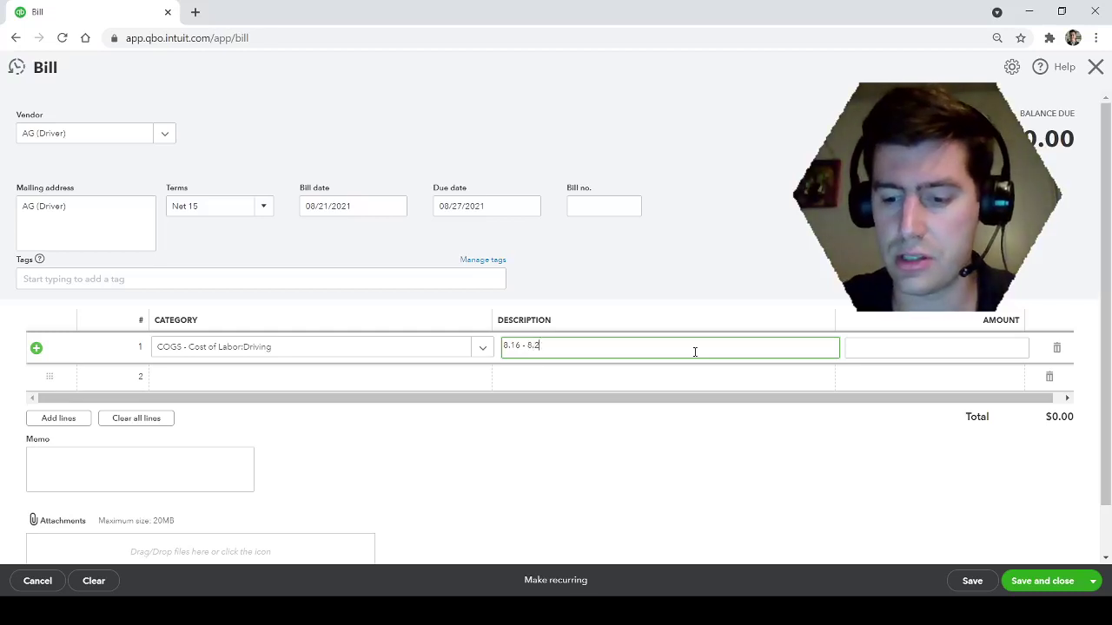
pyautogui.write('1')
pyautogui.hotkey('alt', 'Tab')
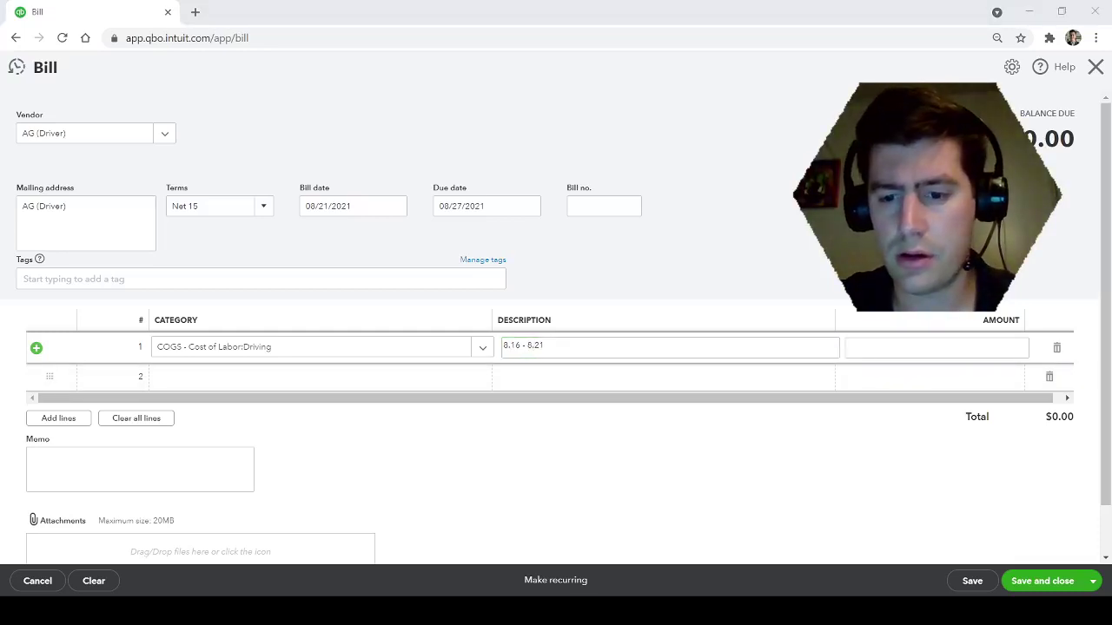
pyautogui.hotkey('alt', 'Tab')
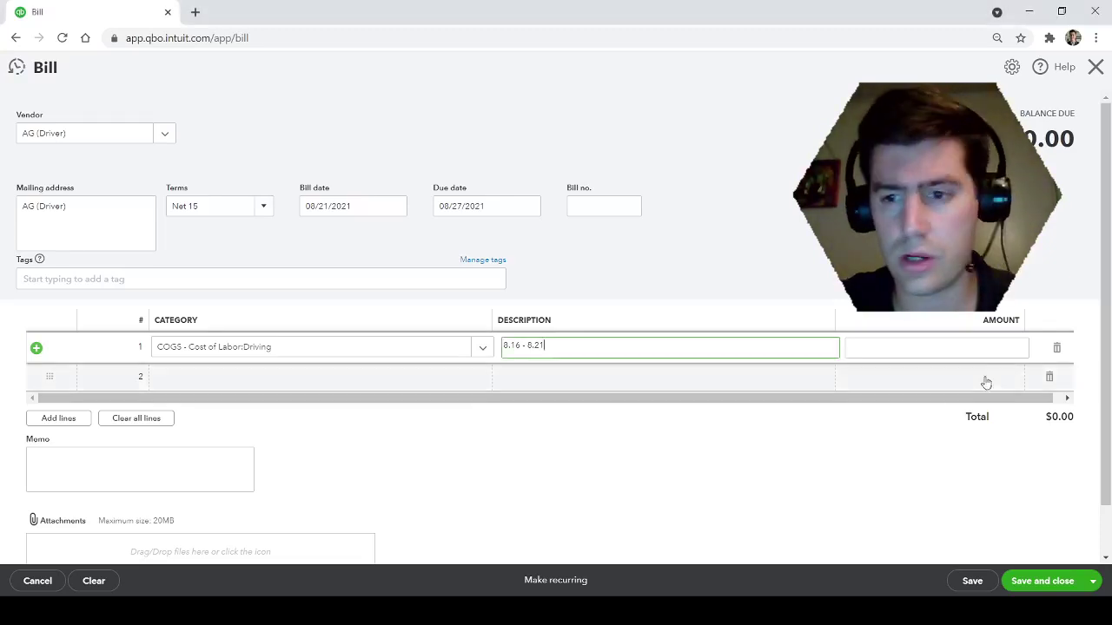
pyautogui.click(985, 346)
pyautogui.write('2,035')
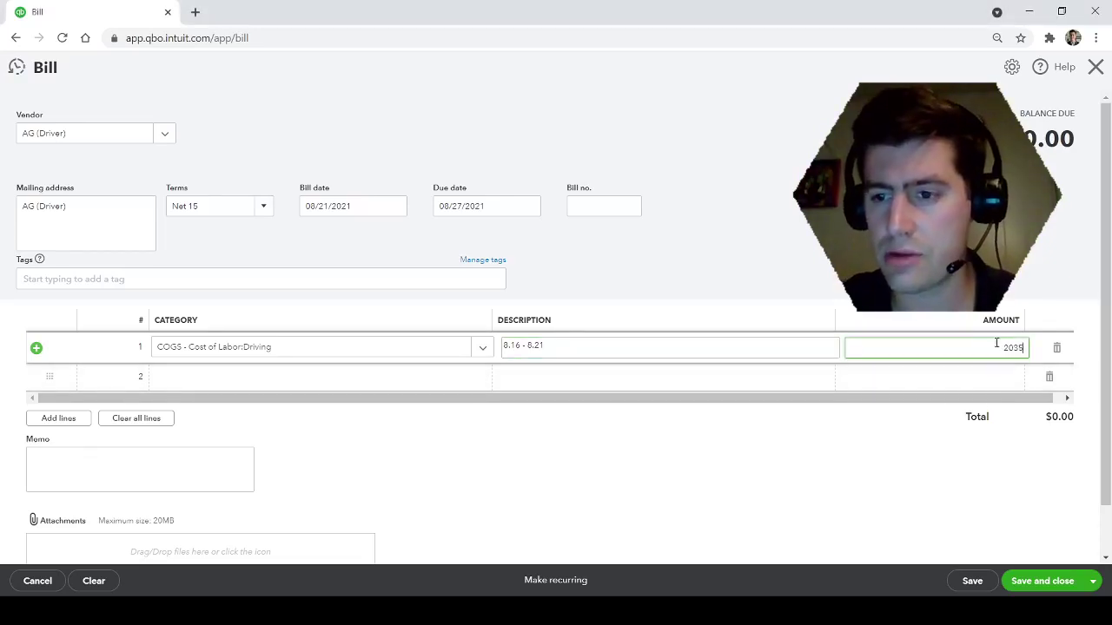
pyautogui.click(869, 479)
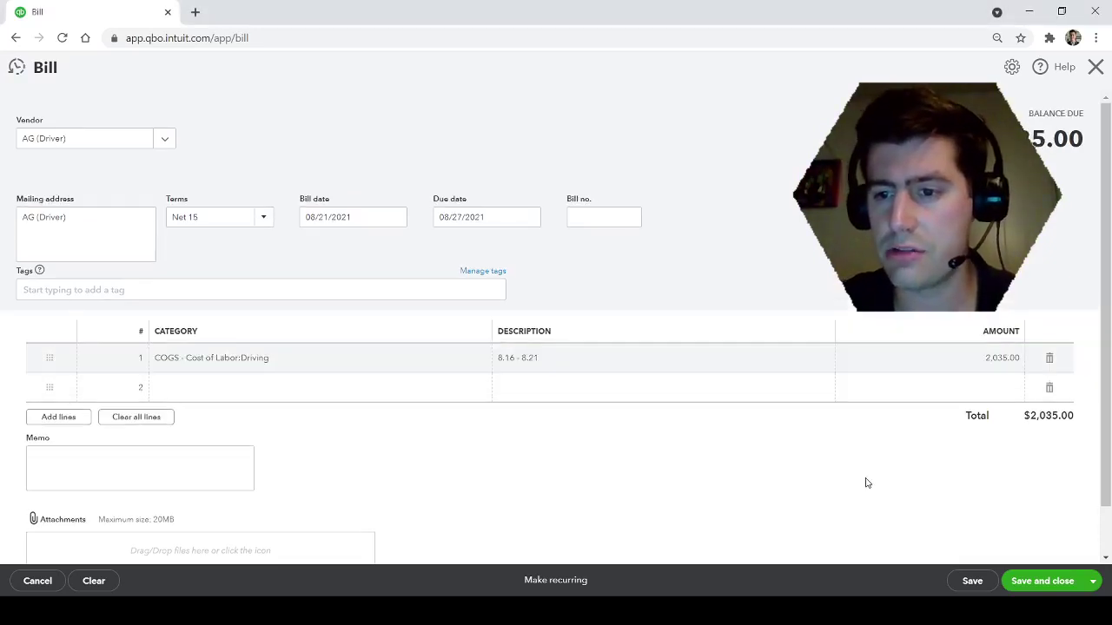
# - Add a second bill line categorized as COGS - Cost of Labor:Hotel with an amount of 75.00 and no description
pyautogui.click(336, 391)
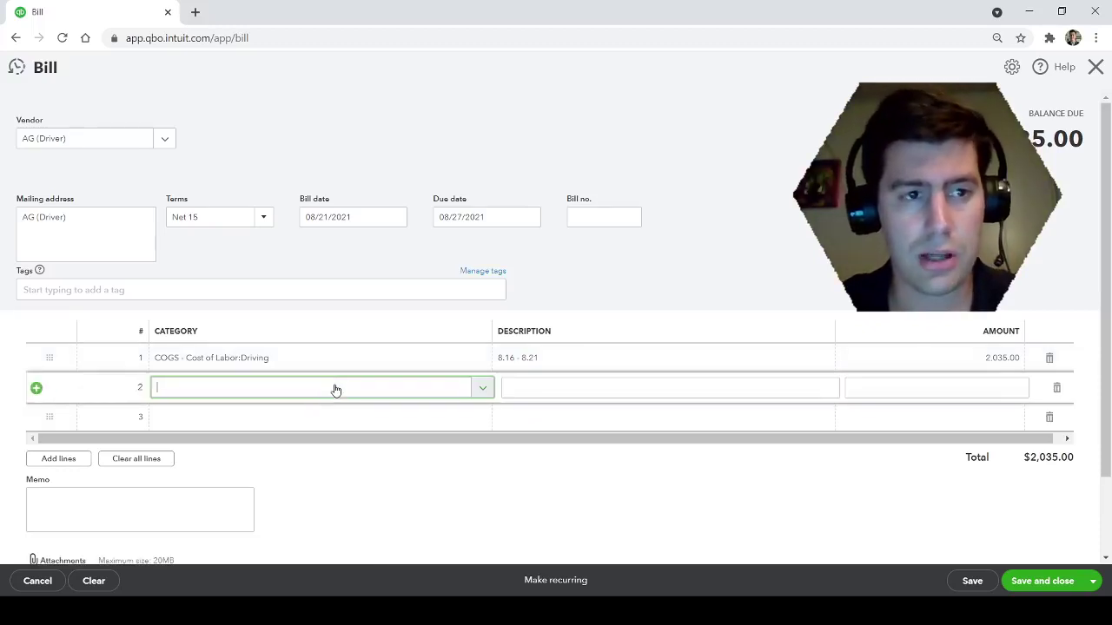
pyautogui.write('hotel')
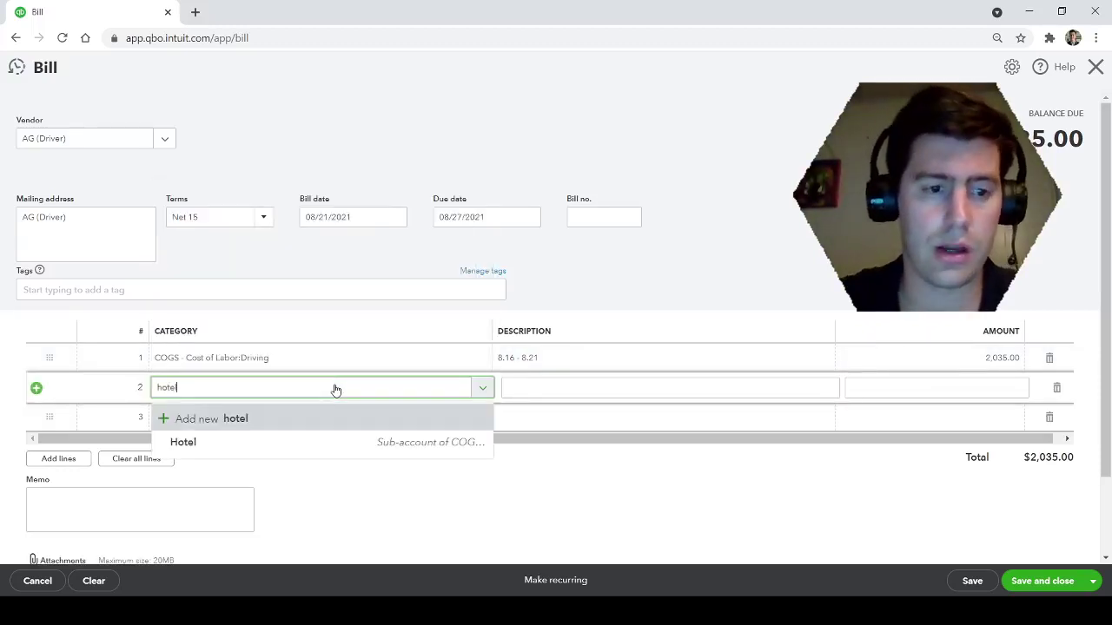
pyautogui.click(321, 443)
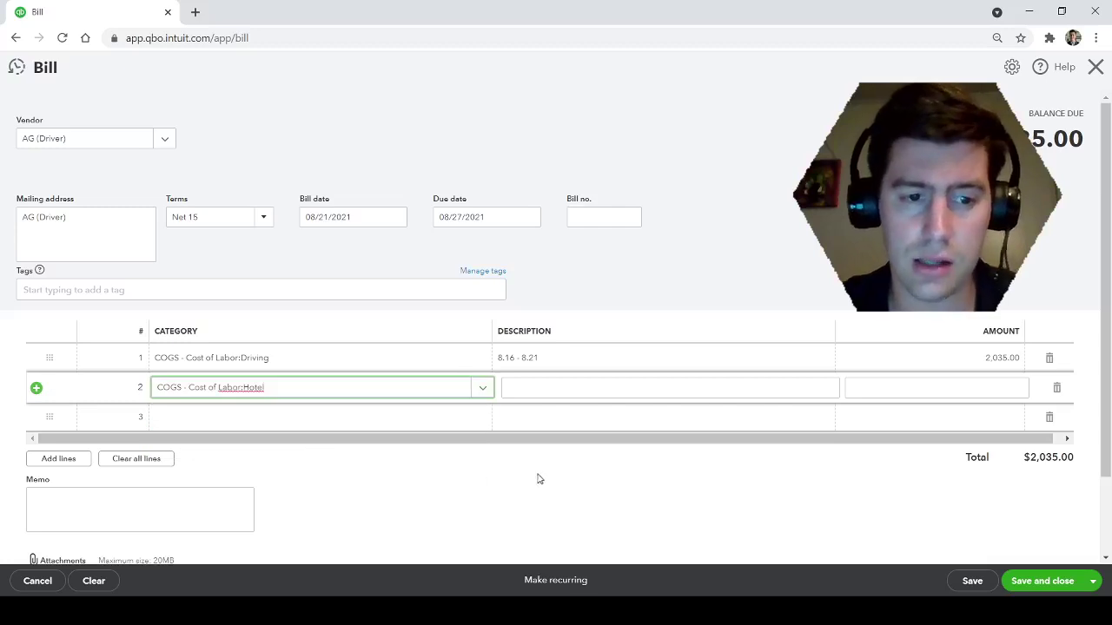
pyautogui.click(559, 390)
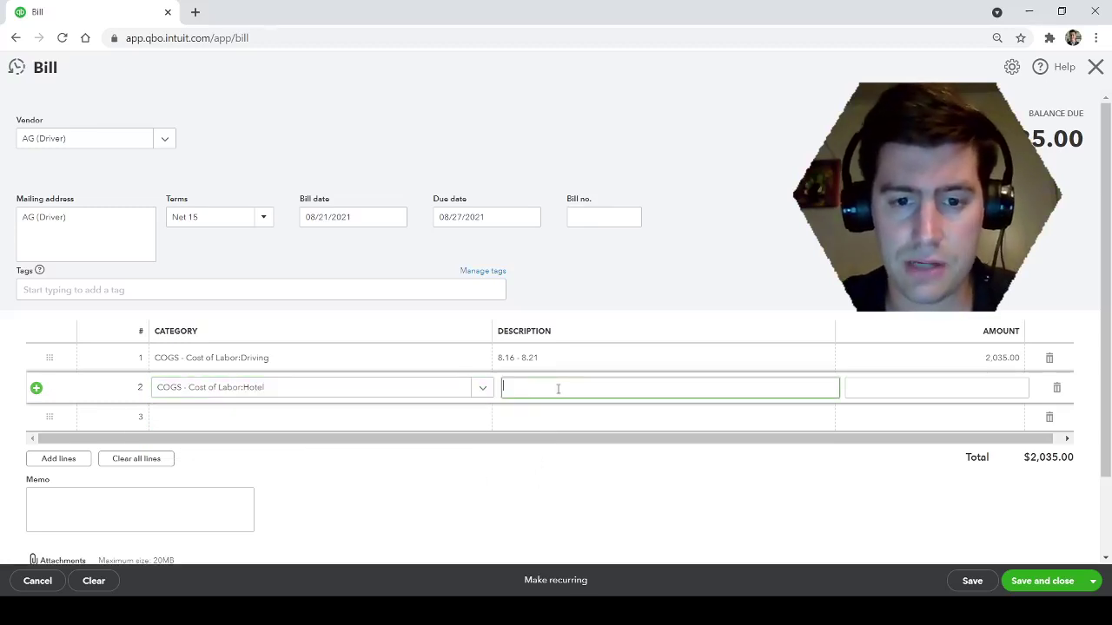
pyautogui.hotkey('alt', 'Tab')
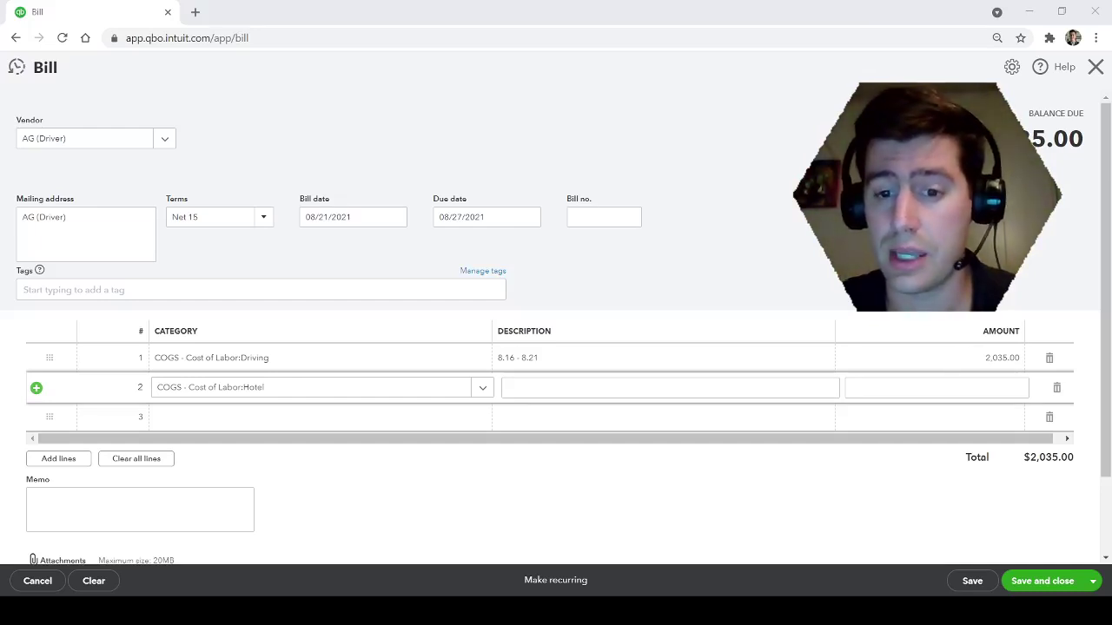
pyautogui.hotkey('alt', 'Tab')
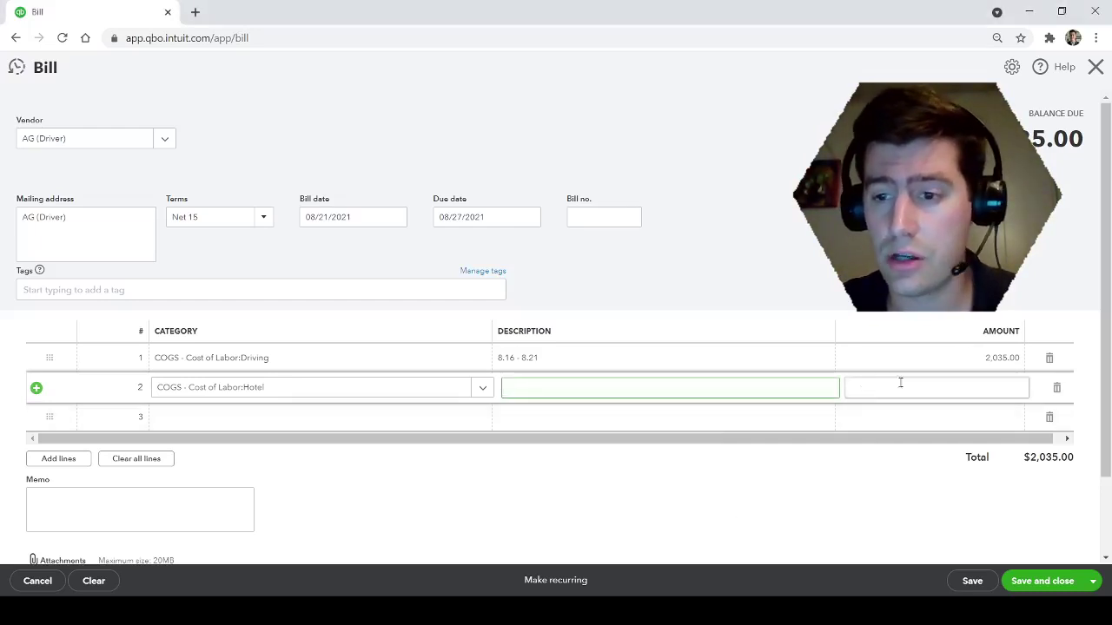
pyautogui.click(916, 382)
pyautogui.write('75')
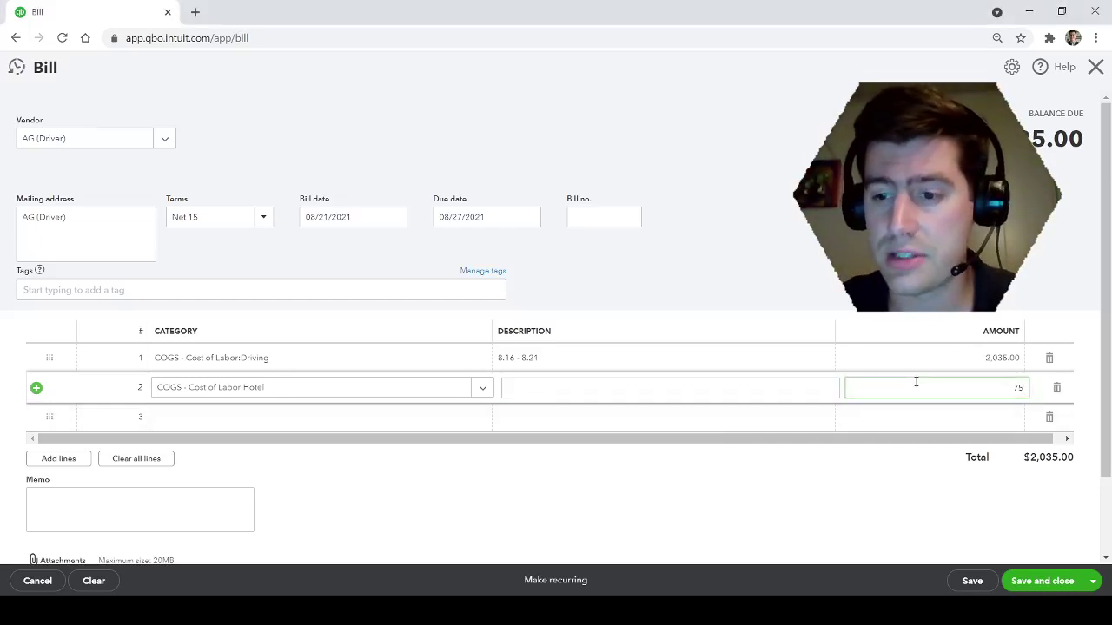
pyautogui.click(747, 387)
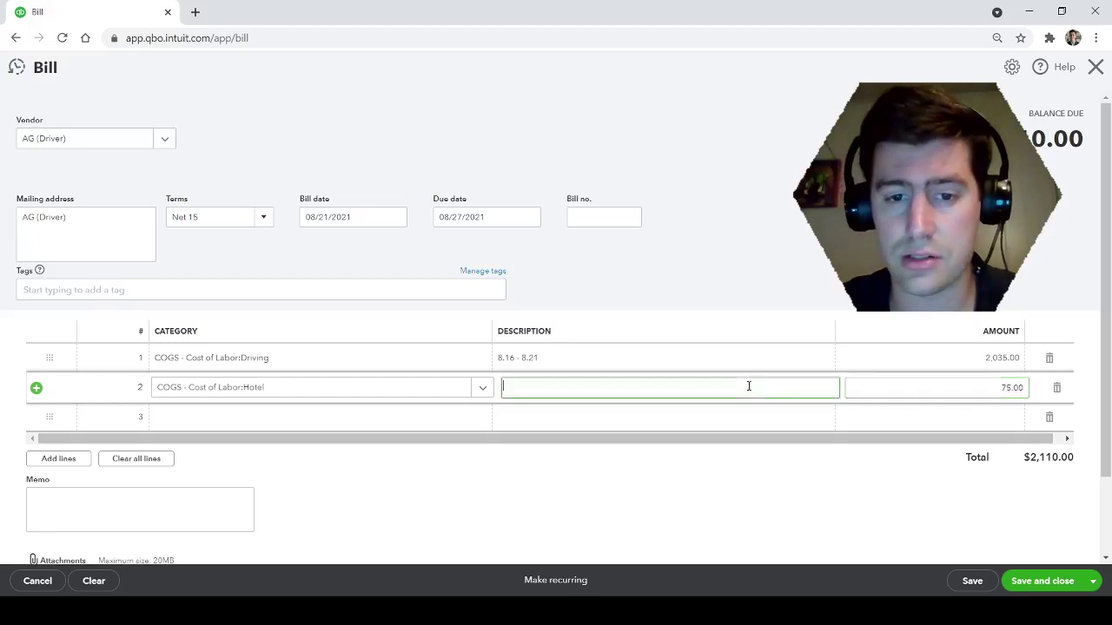
pyautogui.click(541, 522)
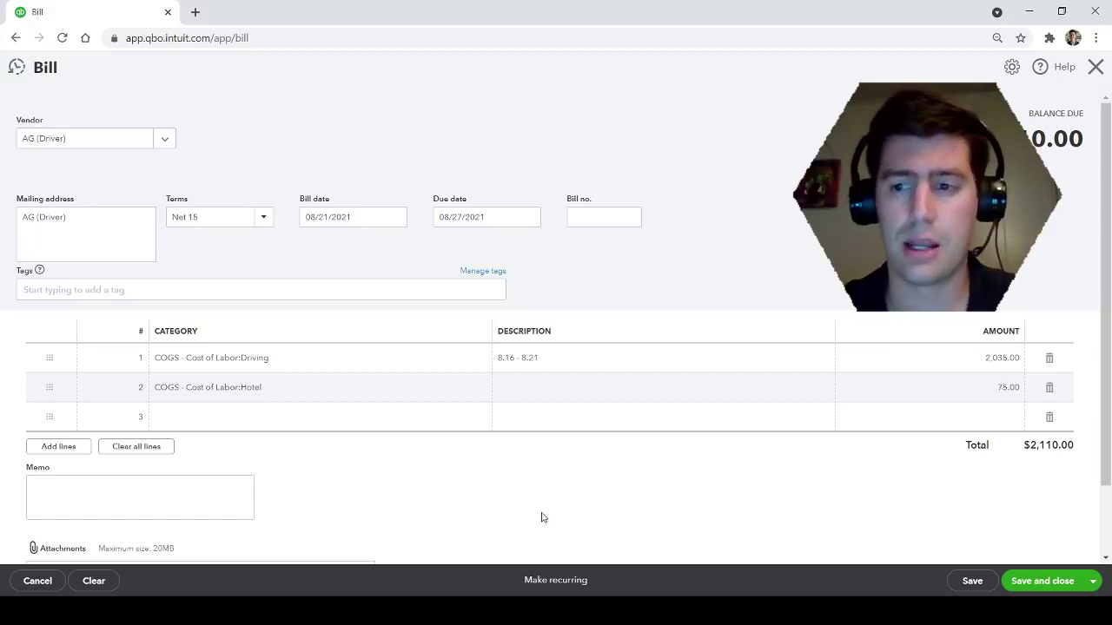
# - Review the driver bill, then save and close it
pyautogui.scroll(-1, 550, 518)
pyautogui.scroll(-1, 551, 519)
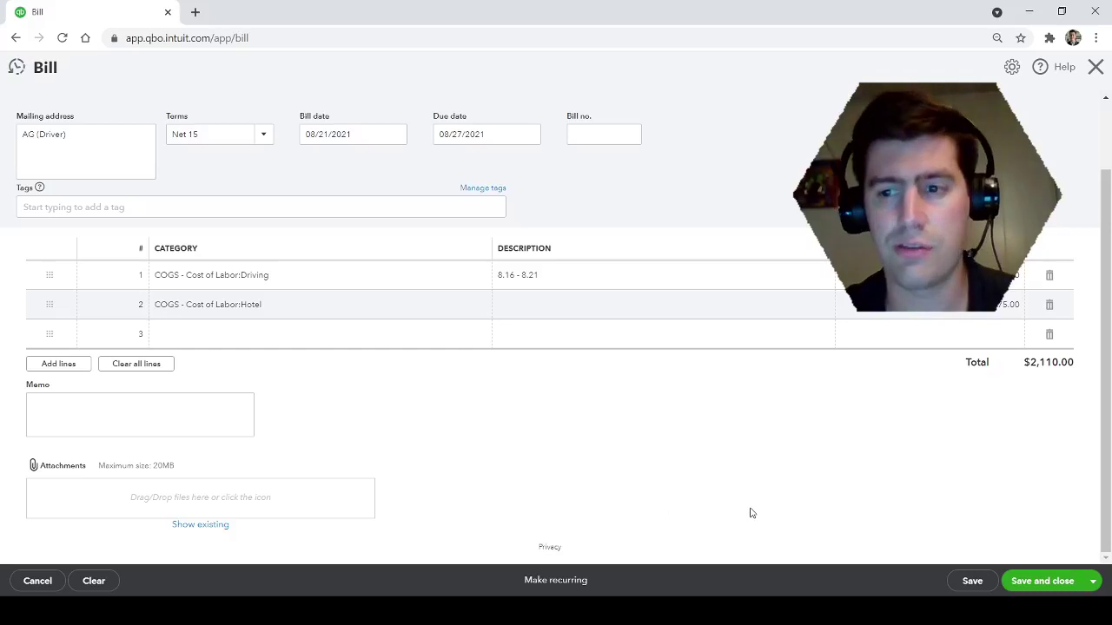
pyautogui.scroll(1, 751, 513)
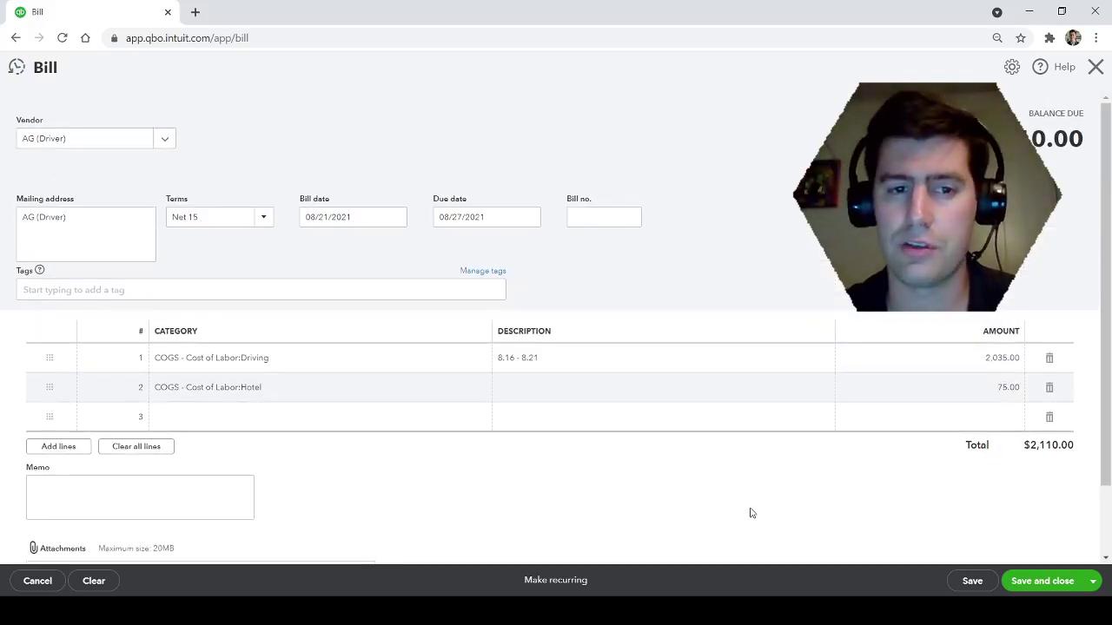
pyautogui.scroll(-1, 699, 524)
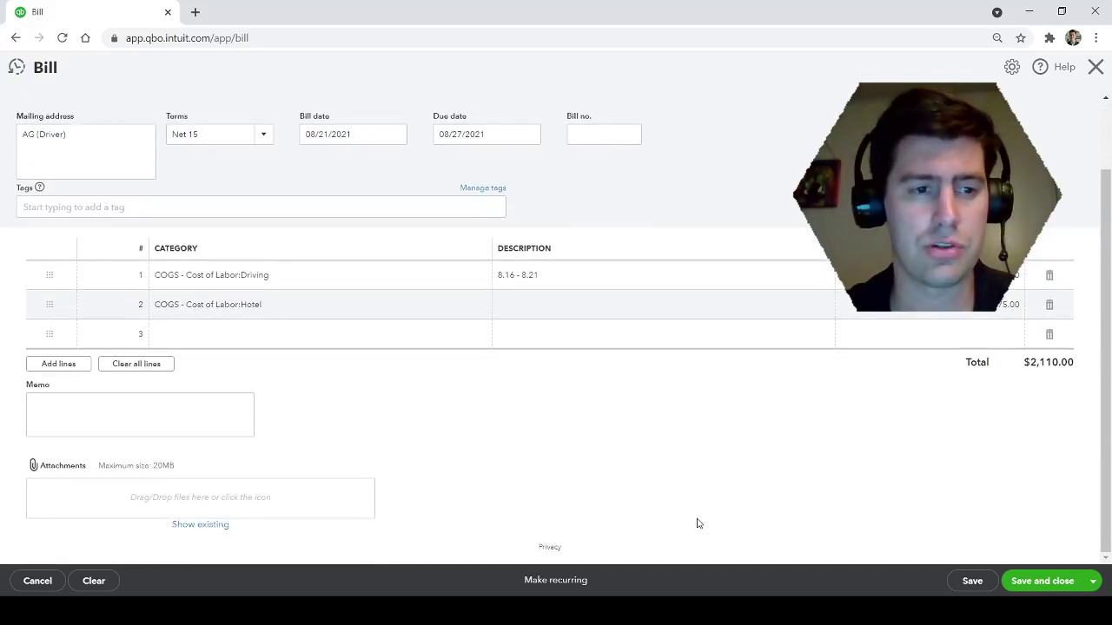
pyautogui.click(1058, 588)
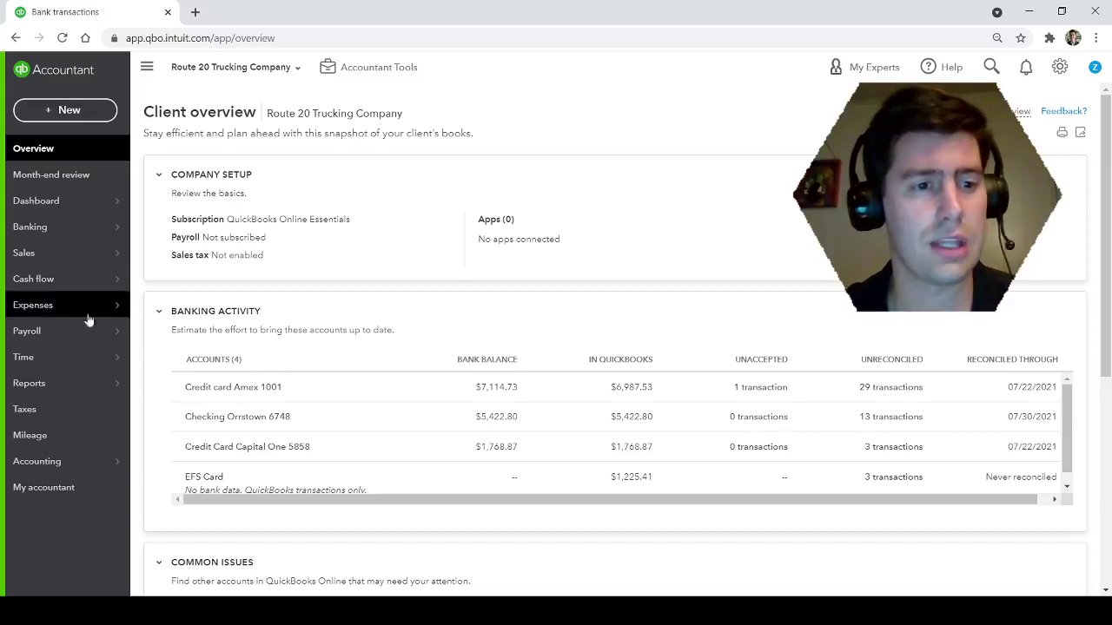
# - Find the Accounts payable aging detail report by searching for payable, and open it to review the open driver and dispatcher bills
pyautogui.moveTo(66, 347)
pyautogui.moveTo(60, 382)
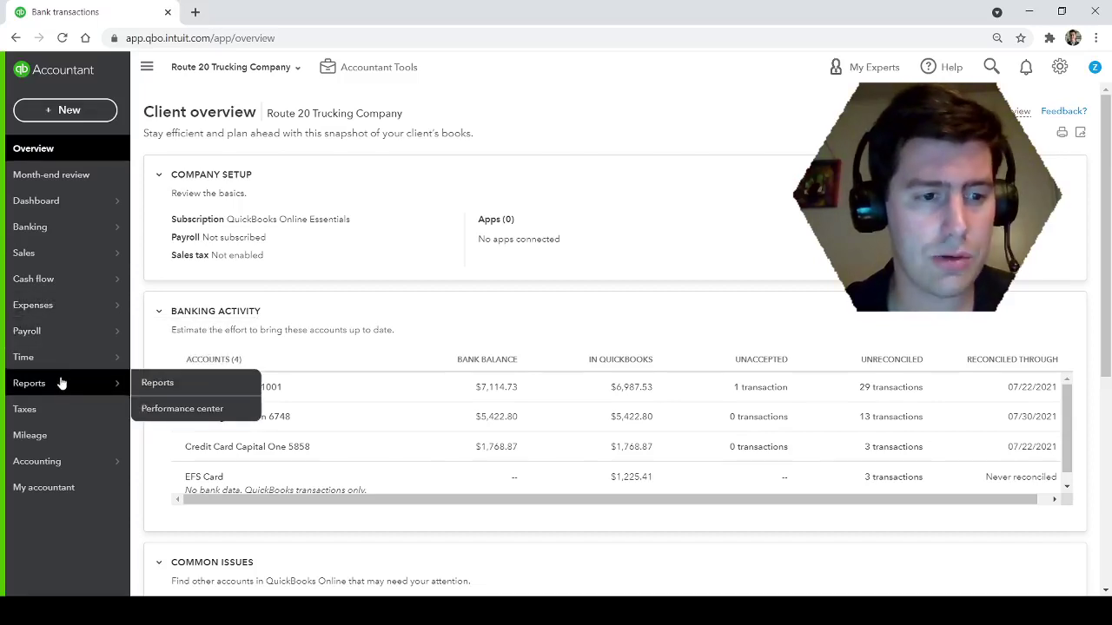
pyautogui.click(156, 383)
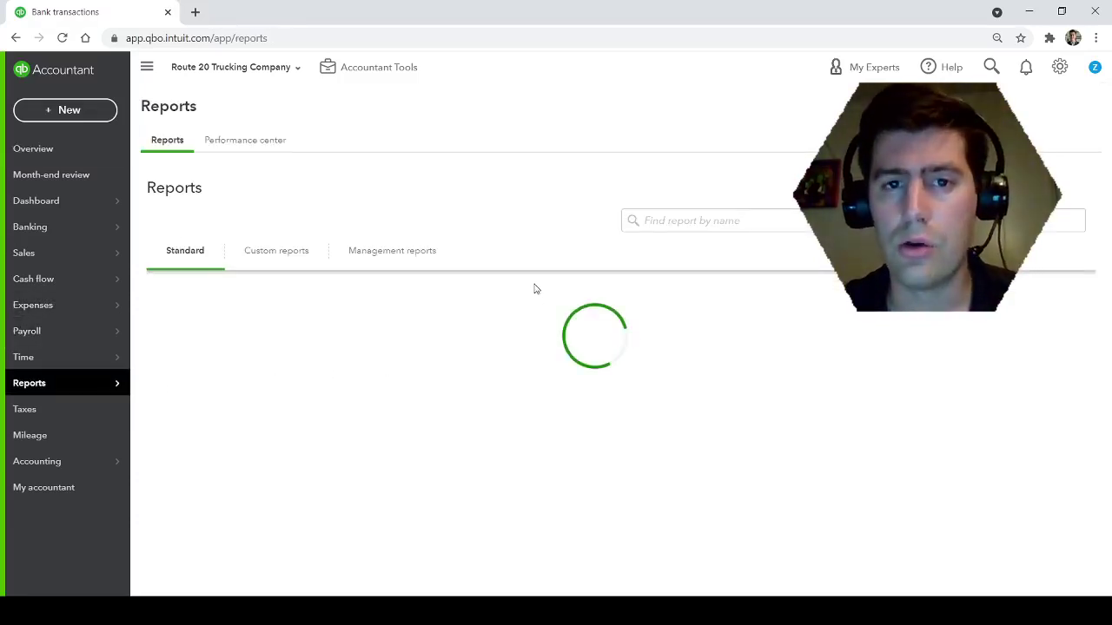
pyautogui.click(760, 223)
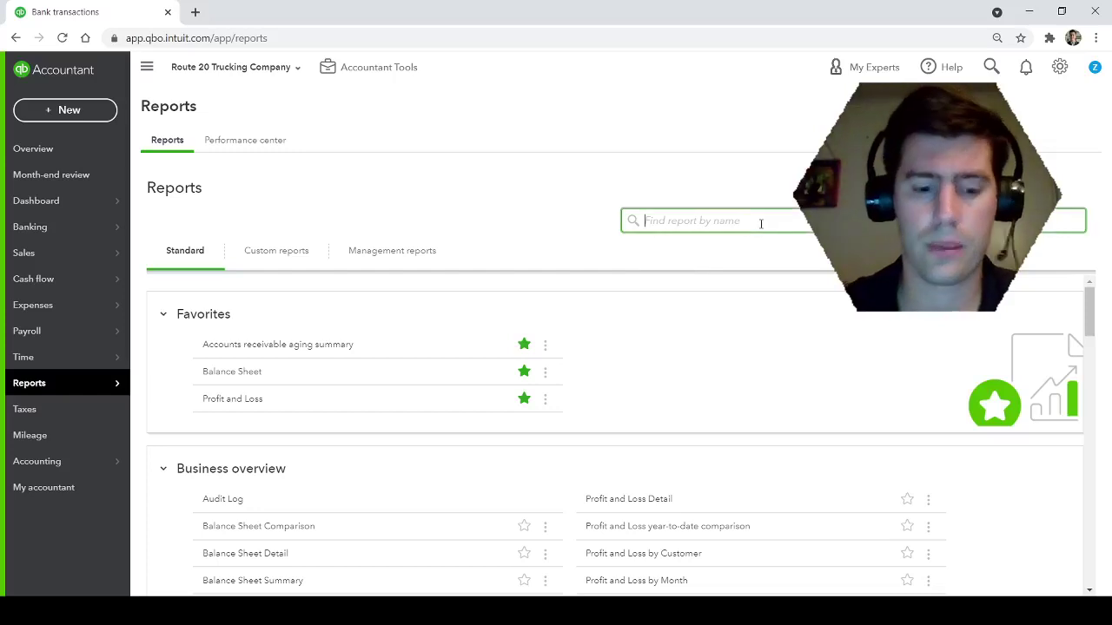
pyautogui.write('pay')
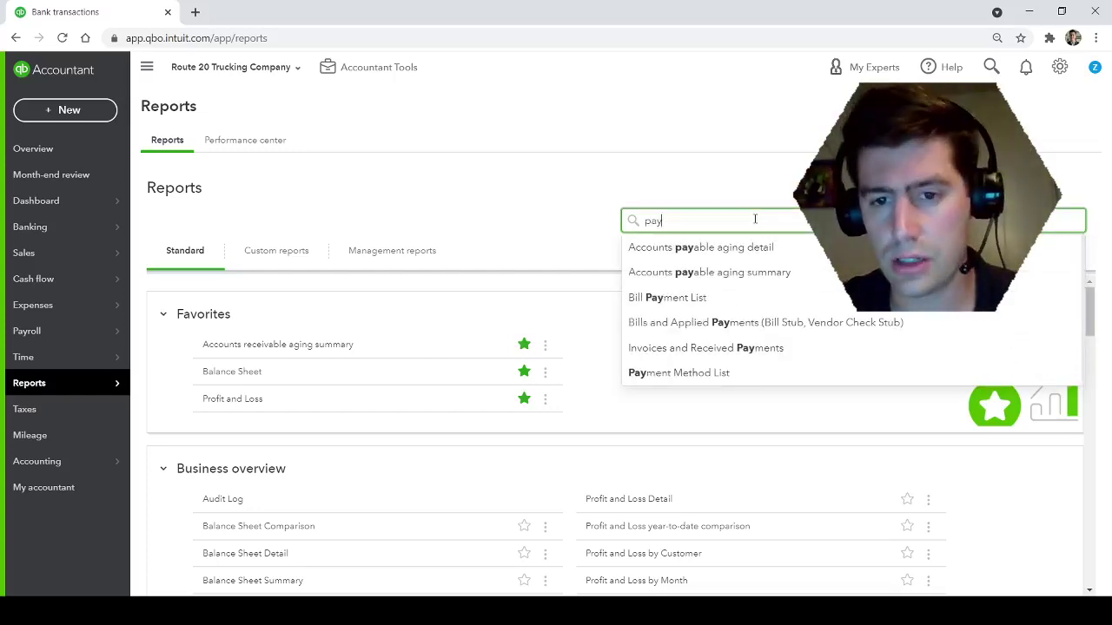
pyautogui.write('able')
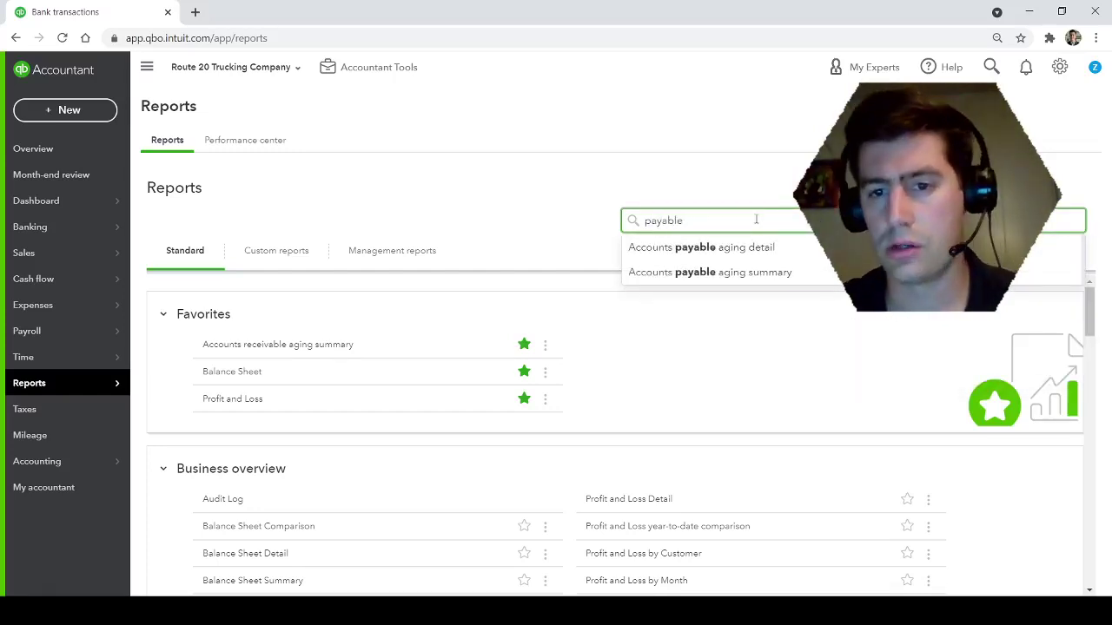
pyautogui.click(791, 250)
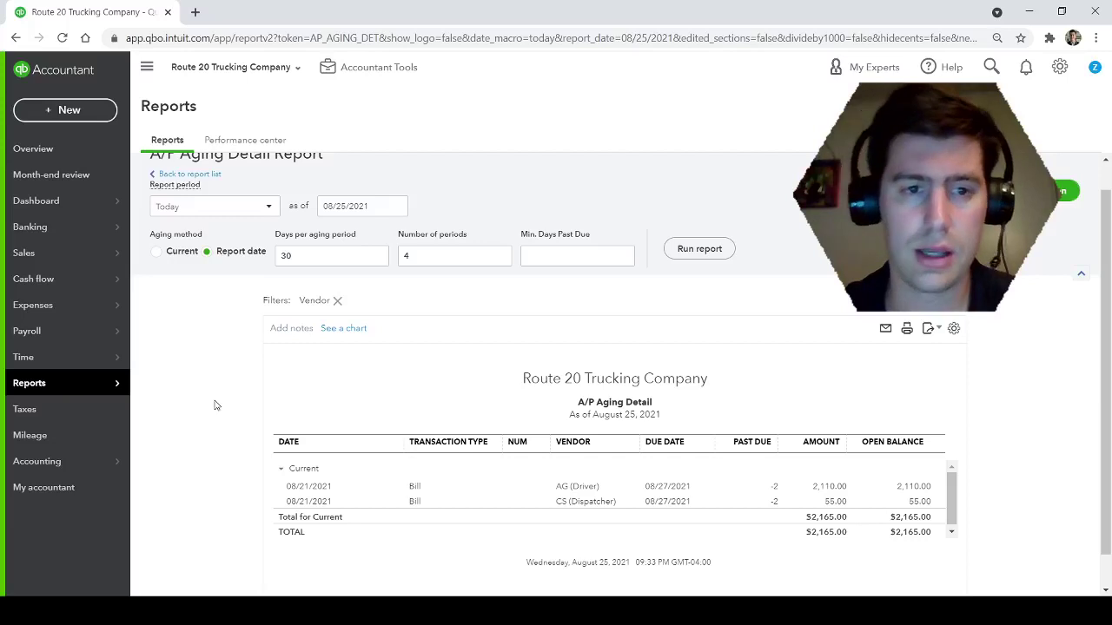
pyautogui.scroll(-1, 216, 406)
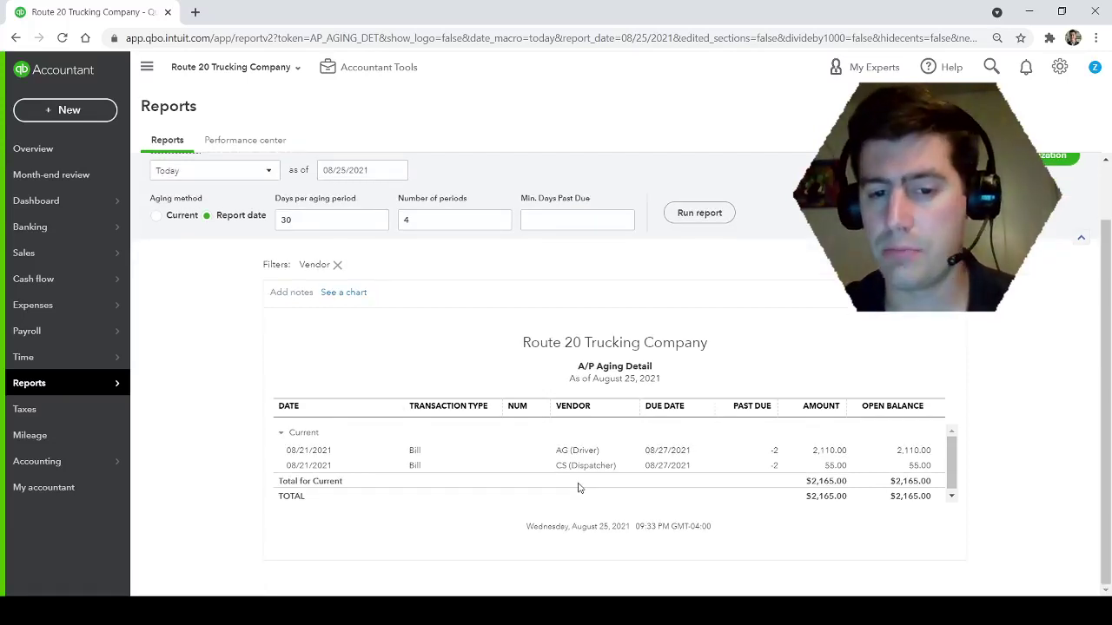